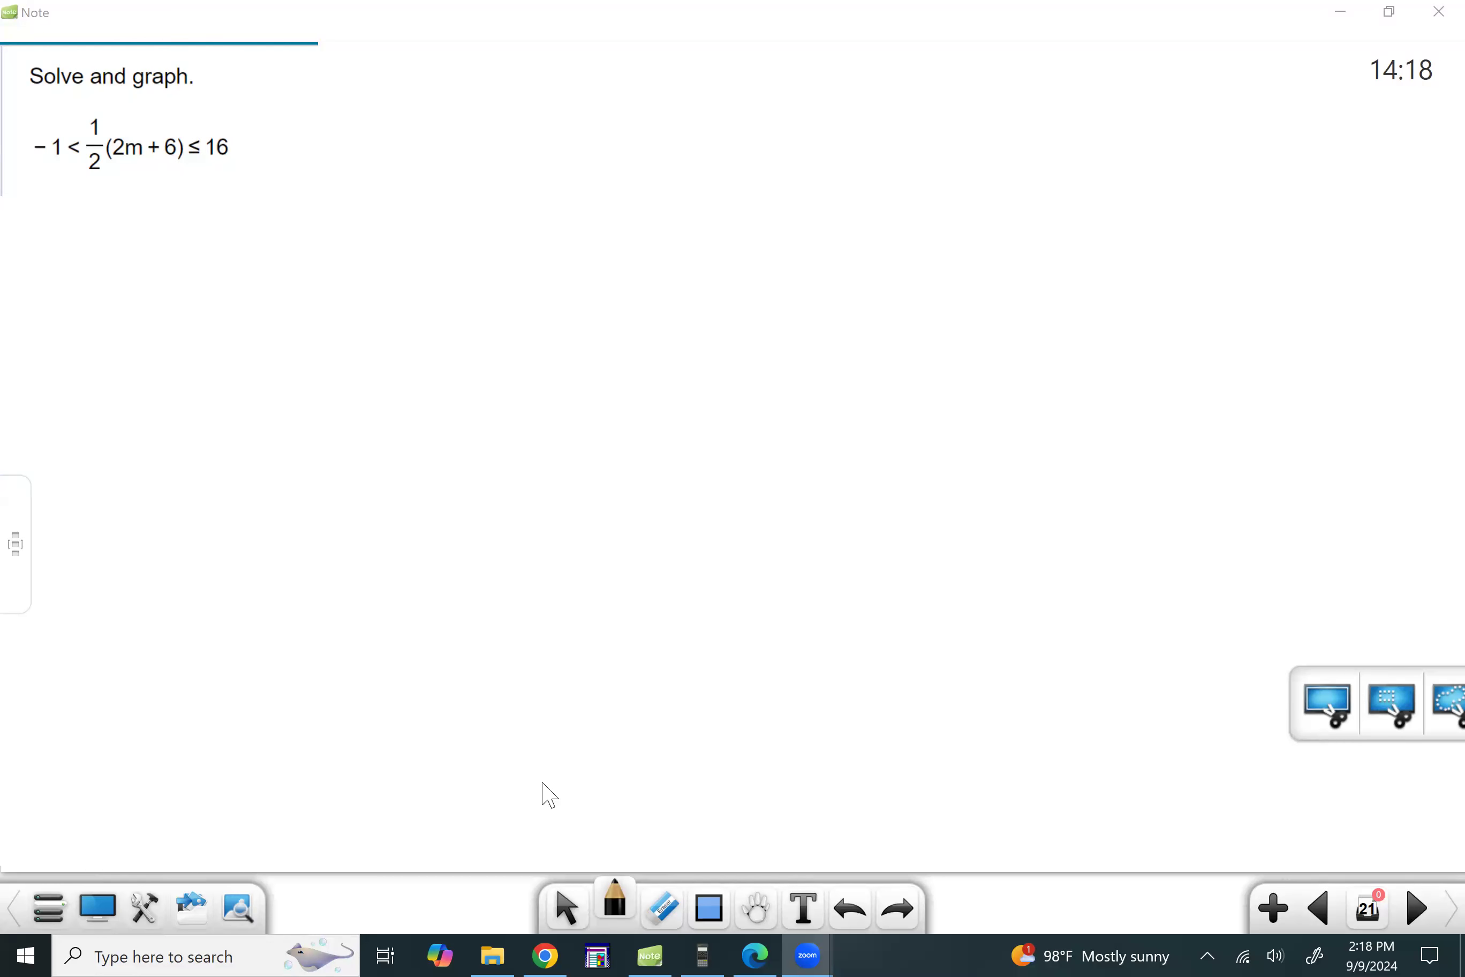
# - Choose the red swatch for the Hard-tipped pen
pyautogui.click(614, 902)
pyautogui.click(909, 641)
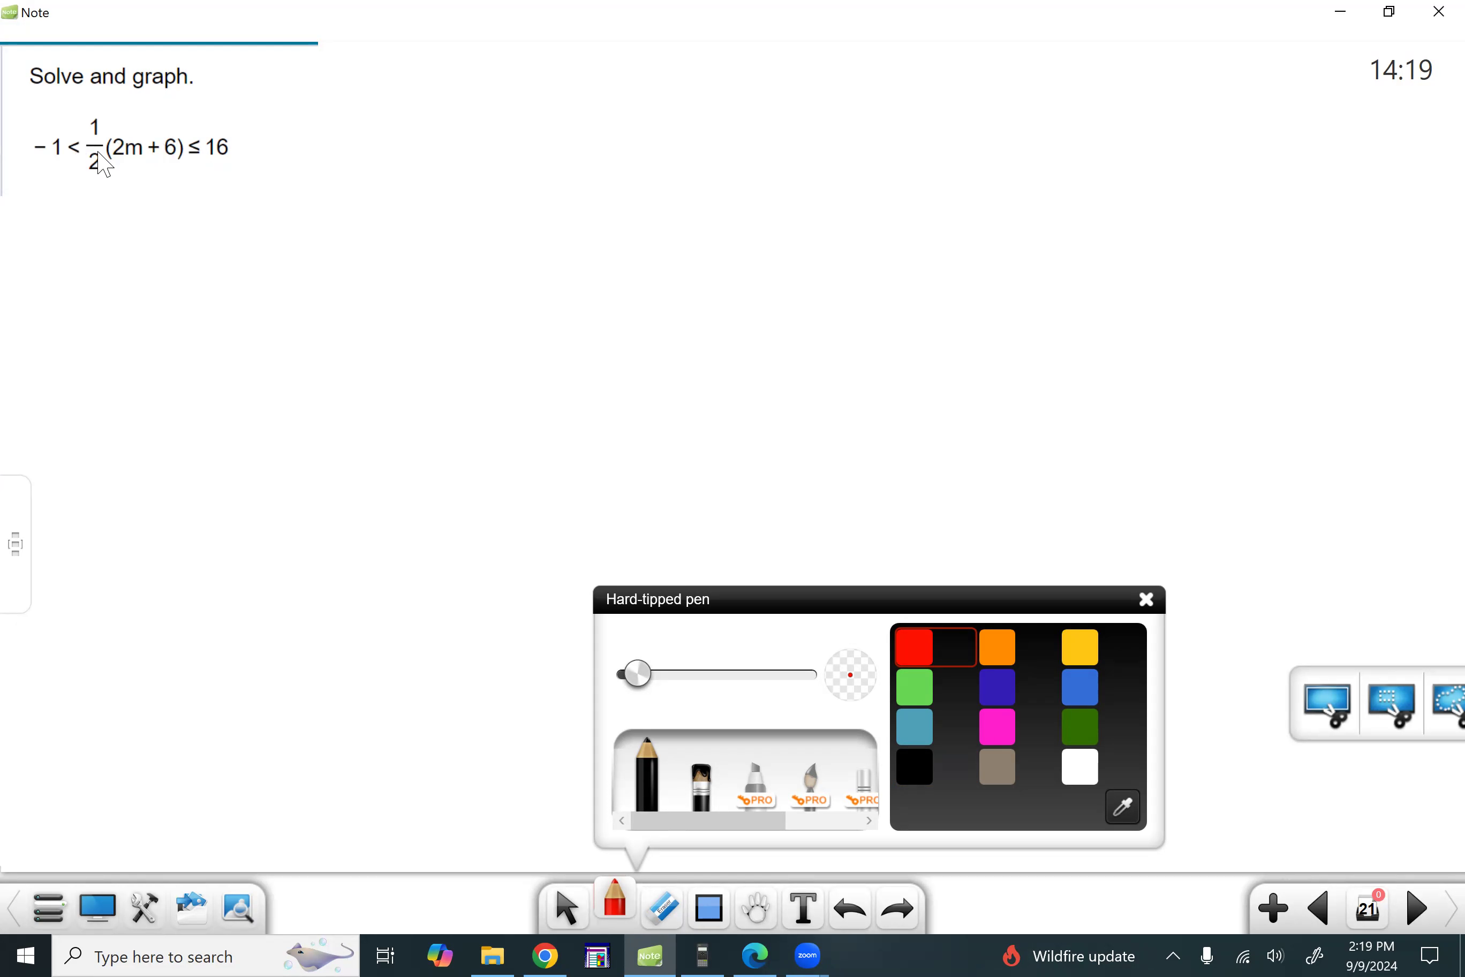
# - Write a red 2· multiplier in front of each part of the inequality
pyautogui.moveTo(102, 160); pyautogui.dragTo(96, 165)
pyautogui.click(851, 911)
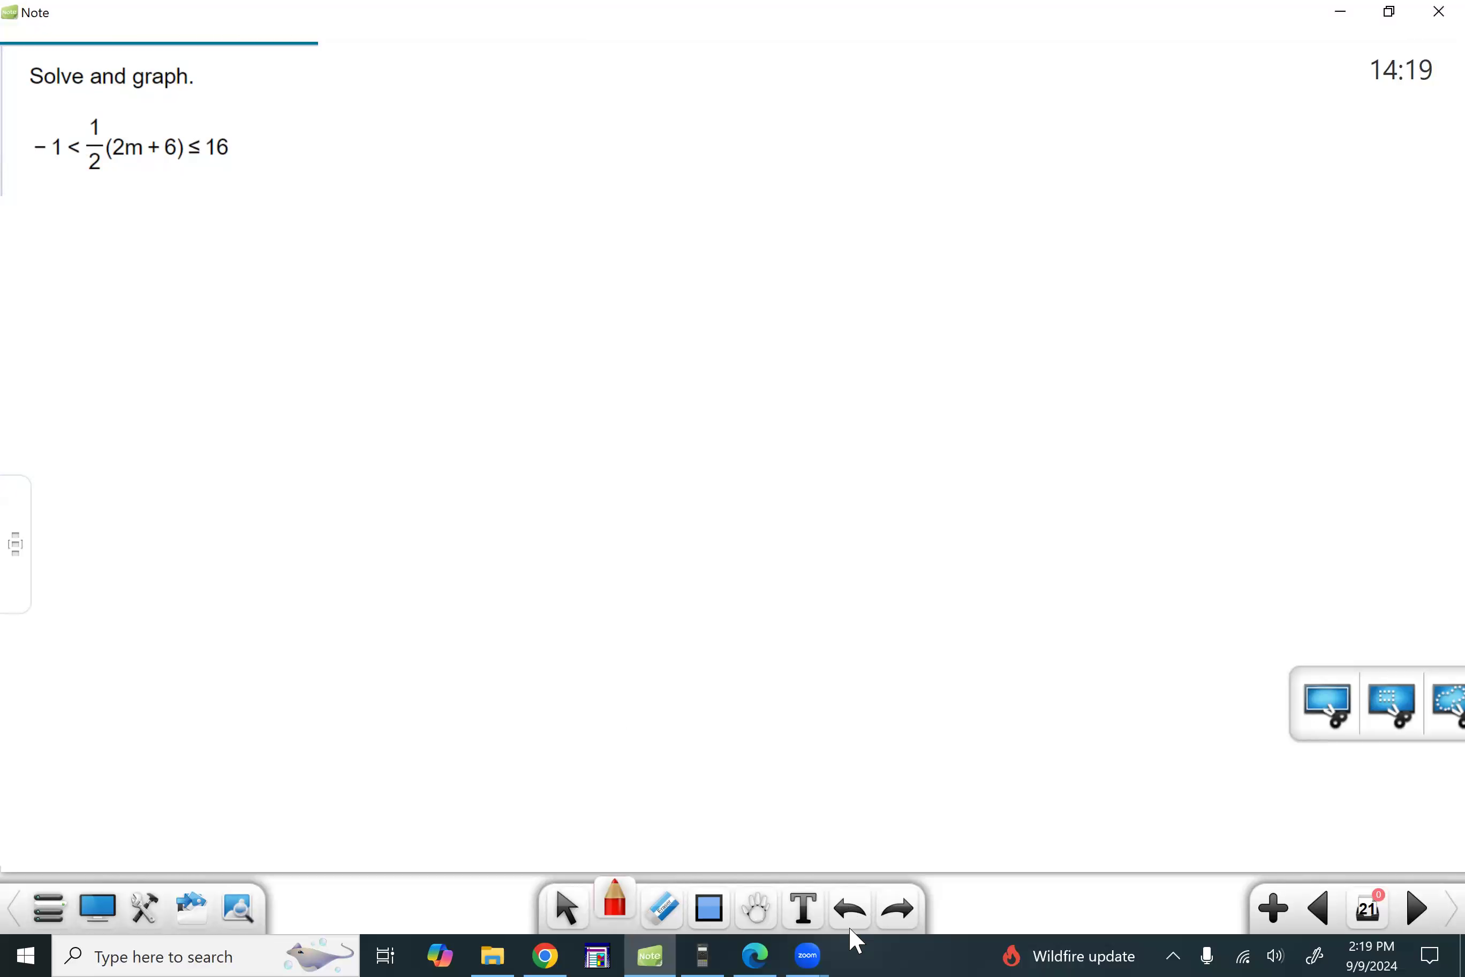
pyautogui.moveTo(21, 123); pyautogui.dragTo(82, 131)
pyautogui.click(43, 131)
pyautogui.click(67, 115)
pyautogui.click(84, 125)
# - Cross out the two cancelling 2s in dark green ink
pyautogui.click(627, 905)
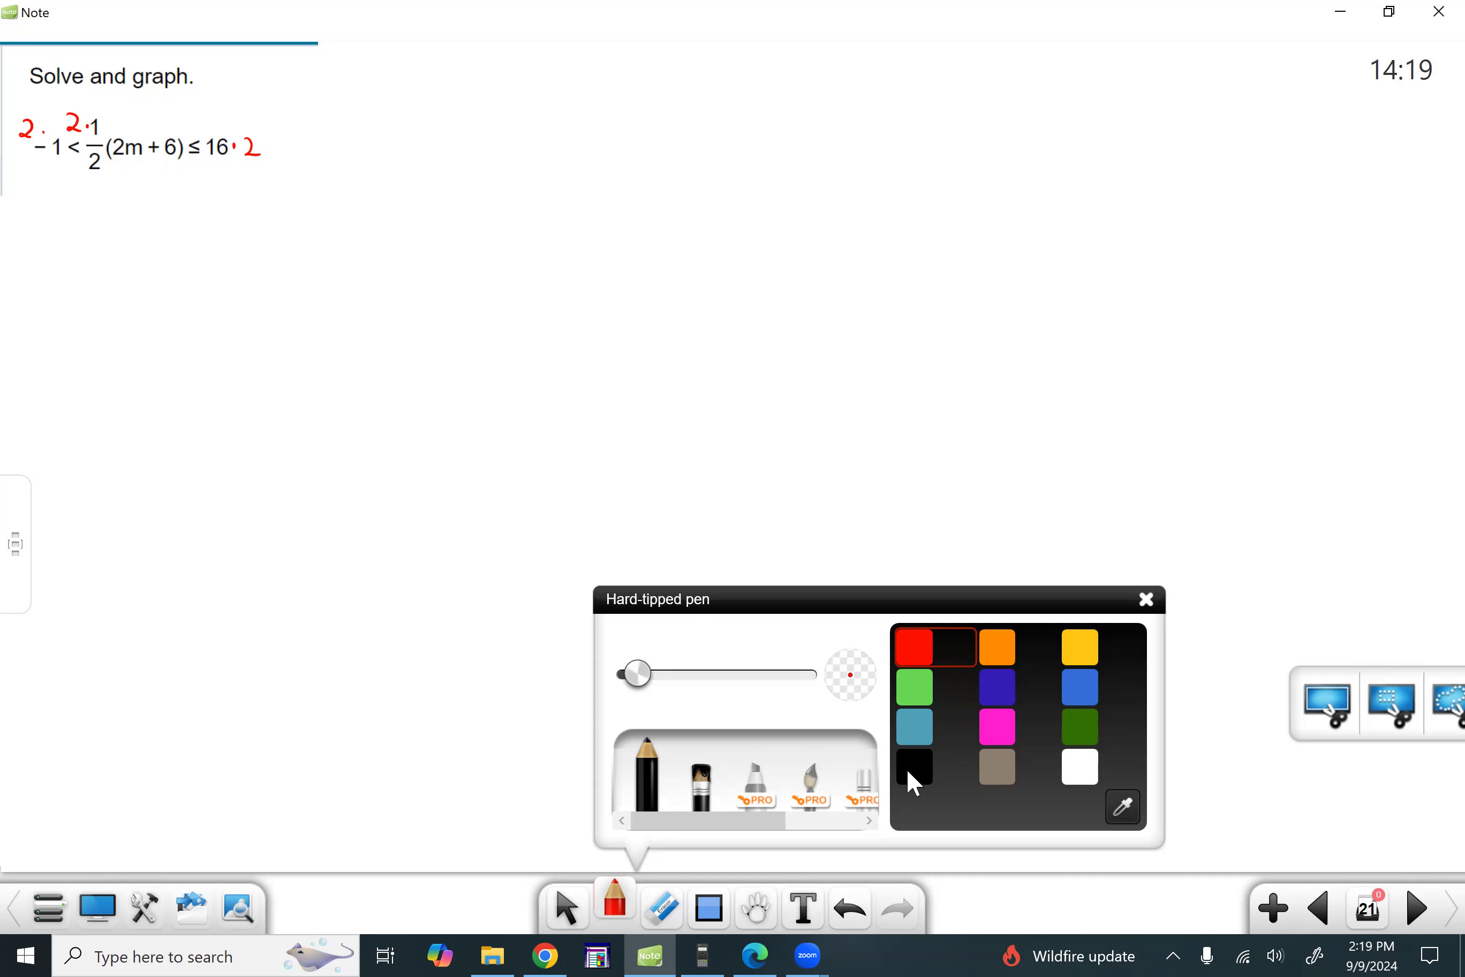
pyautogui.click(1076, 731)
pyautogui.click(99, 170)
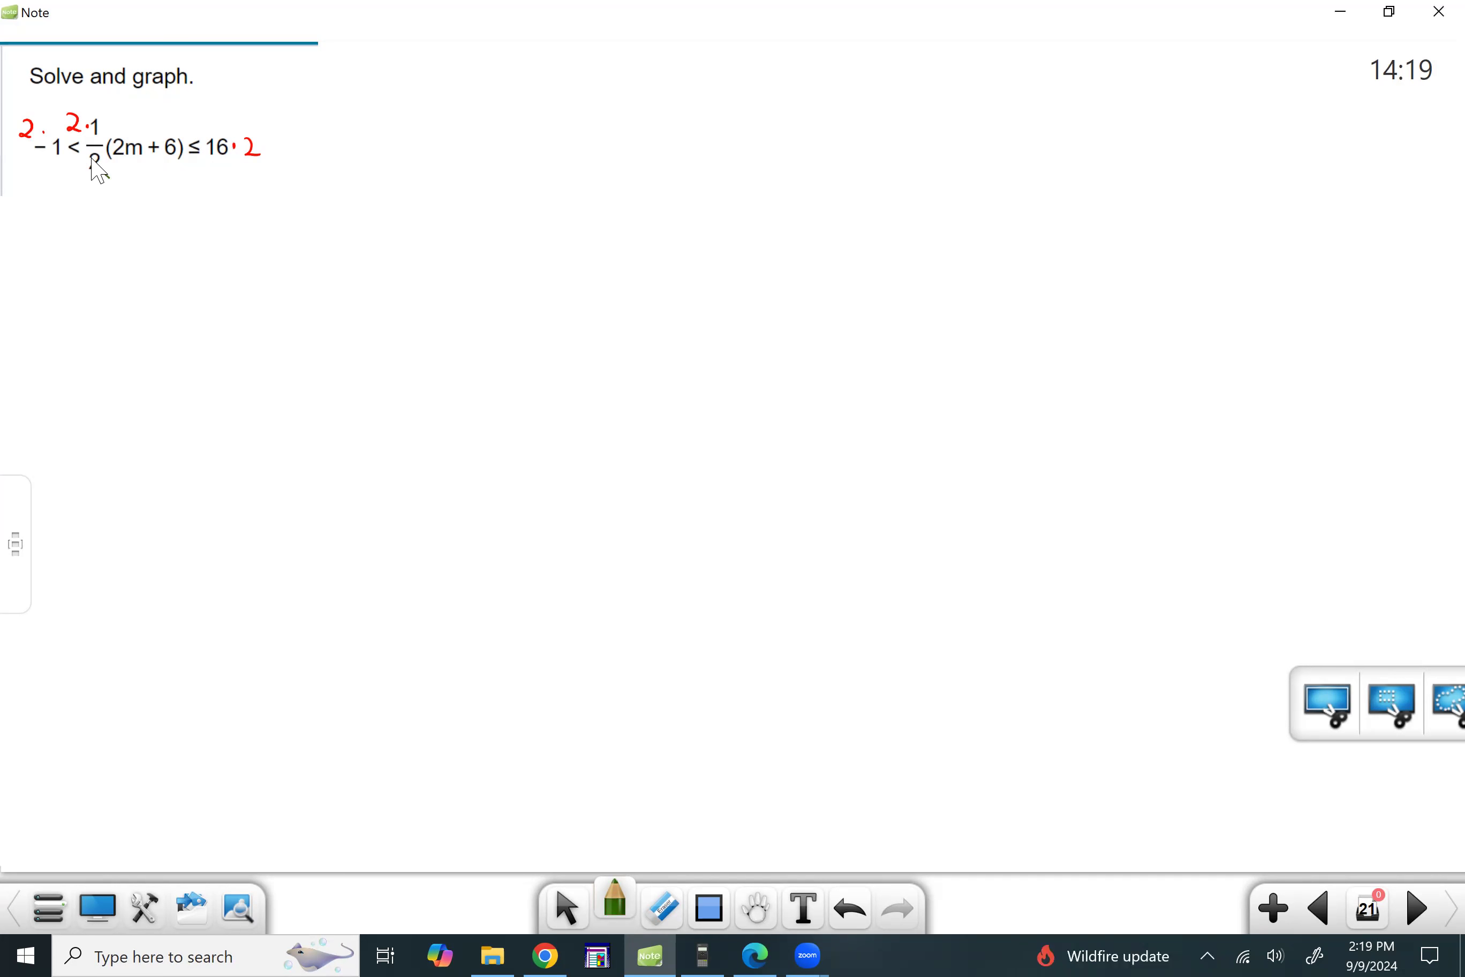
pyautogui.moveTo(89, 151)
pyautogui.mouseDown()
pyautogui.moveTo(110, 178)
pyautogui.moveTo(63, 112)
pyautogui.mouseUp()
# - In black, write −2 < 1(2m+6) ≤ 32, then simplify it to −2 < 2m+6 ≤ 32
pyautogui.click(615, 900)
pyautogui.click(903, 772)
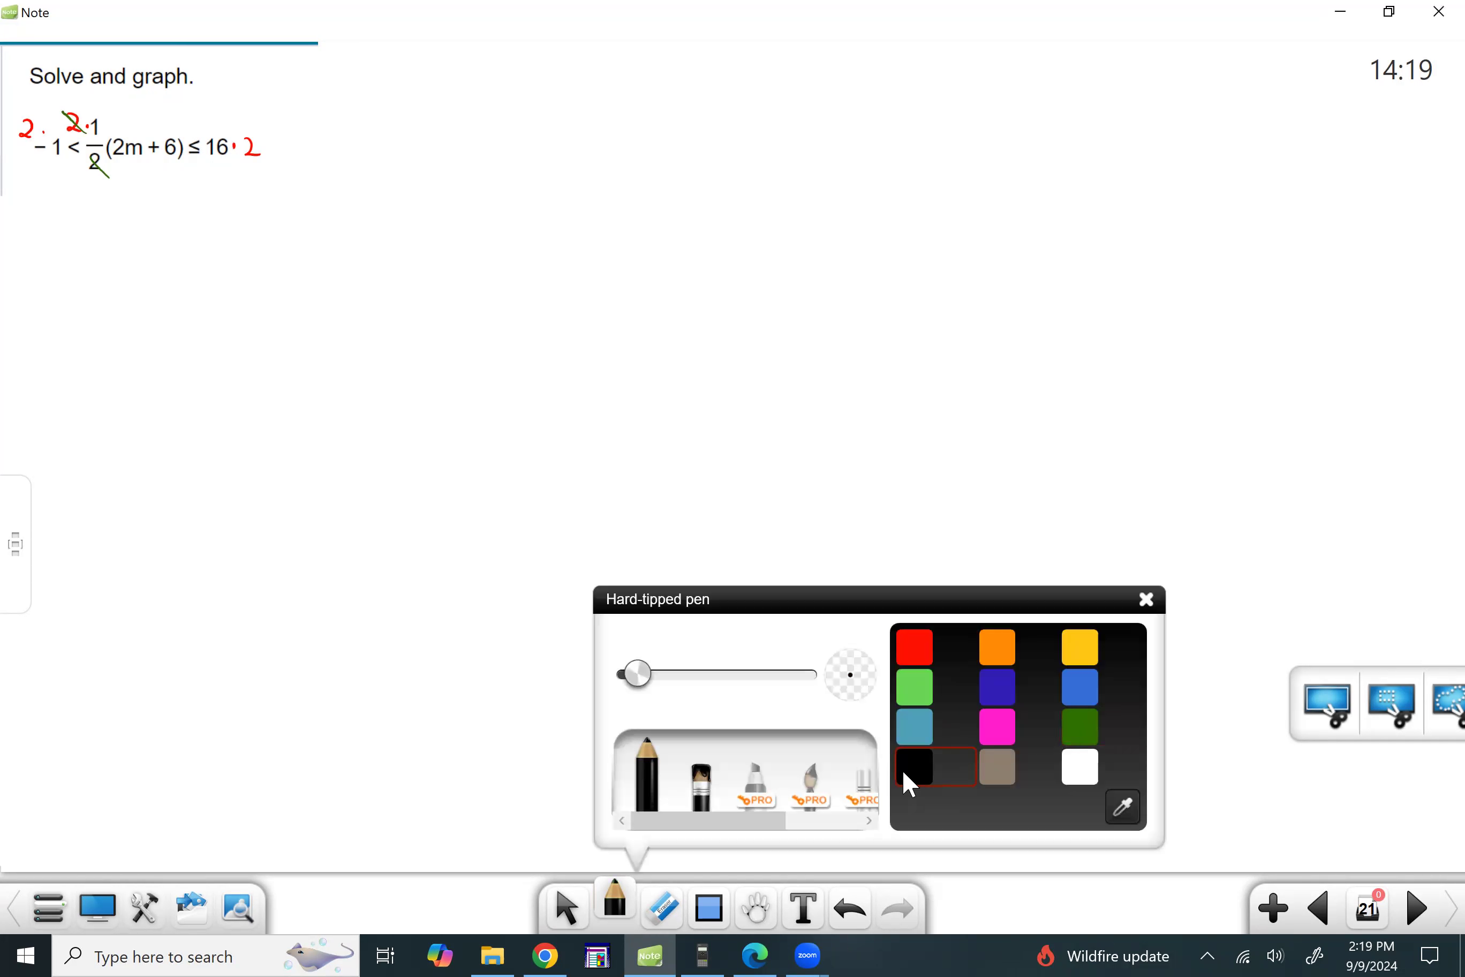
pyautogui.moveTo(9, 129)
pyautogui.mouseDown()
pyautogui.moveTo(29, 164)
pyautogui.moveTo(29, 113)
pyautogui.mouseUp()
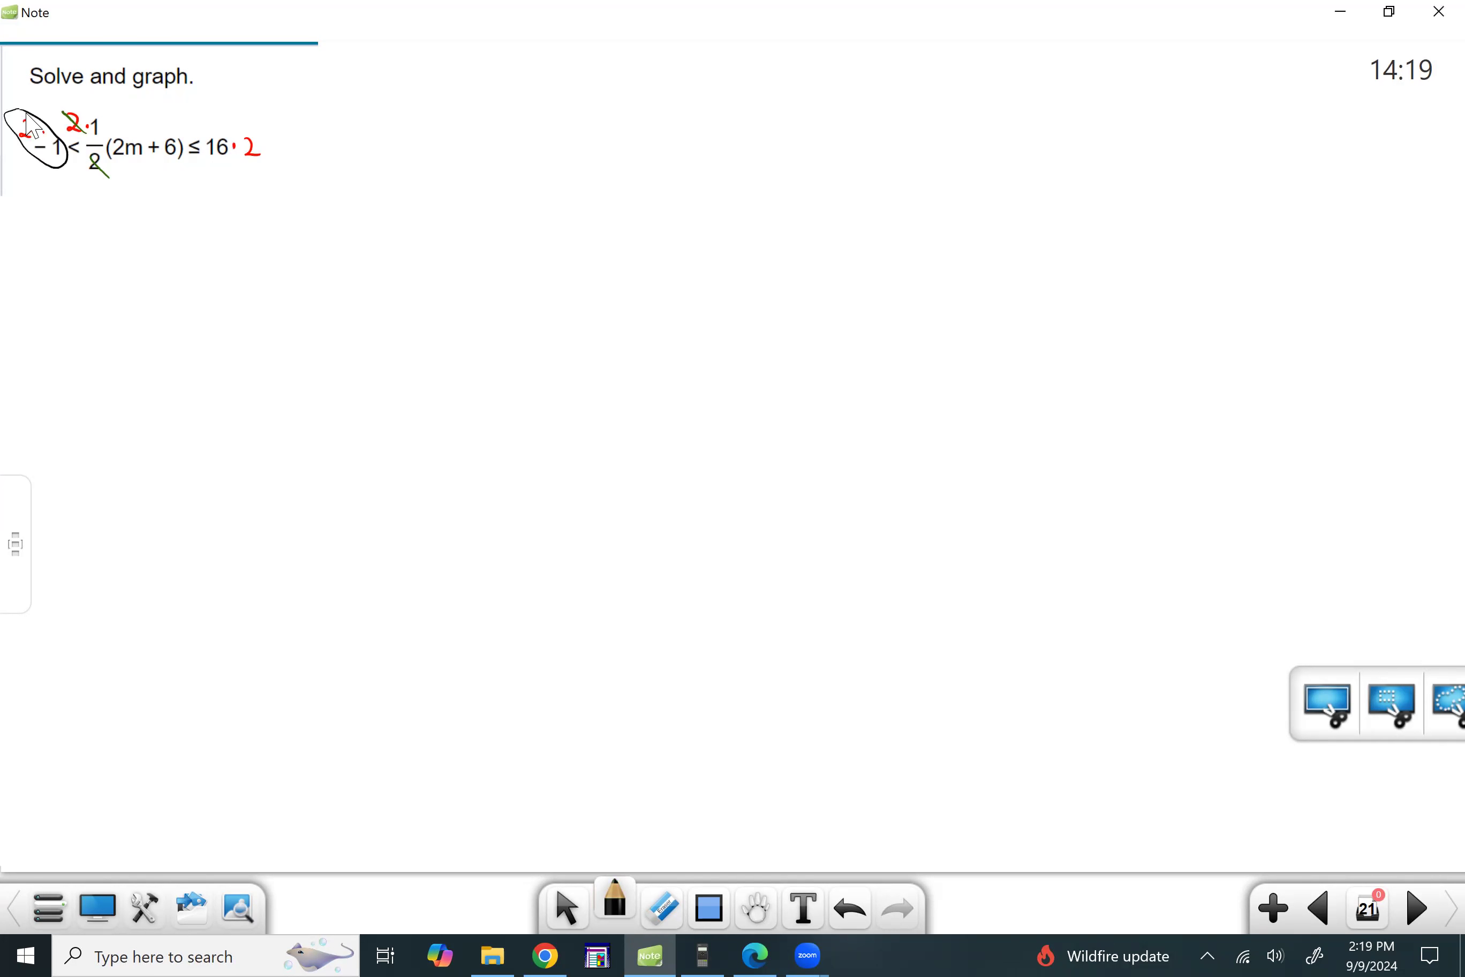
pyautogui.click(850, 908)
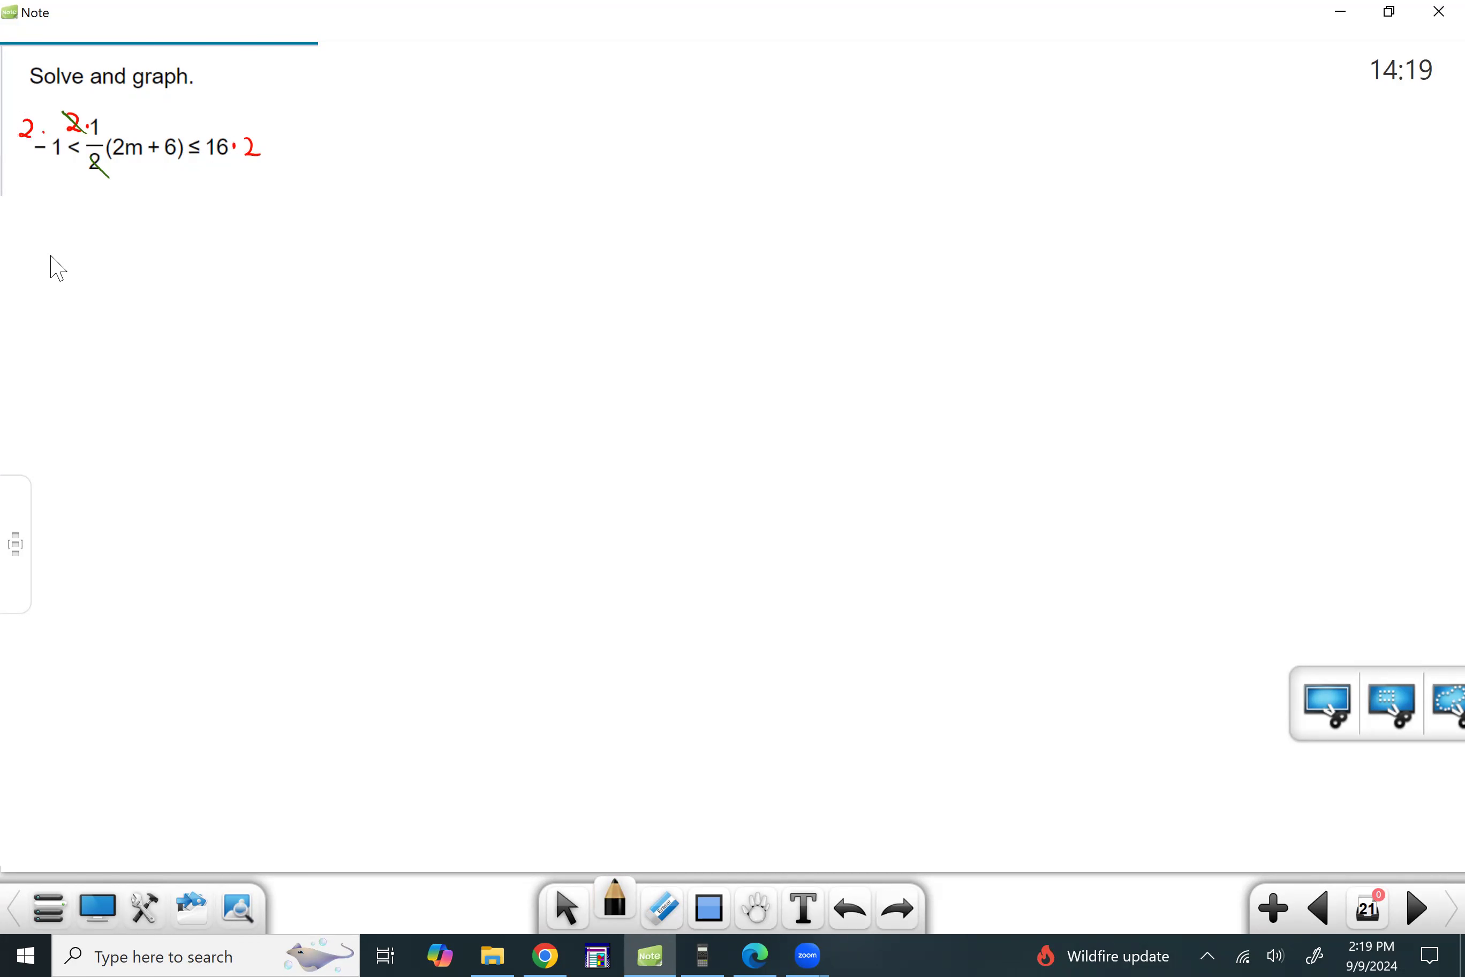
pyautogui.moveTo(32, 254); pyautogui.dragTo(114, 262)
pyautogui.moveTo(105, 118); pyautogui.dragTo(104, 129)
pyautogui.moveTo(128, 246)
pyautogui.mouseDown()
pyautogui.moveTo(129, 269)
pyautogui.moveTo(209, 275)
pyautogui.moveTo(220, 260)
pyautogui.moveTo(218, 272)
pyautogui.mouseUp()
pyautogui.moveTo(233, 248)
pyautogui.mouseDown()
pyautogui.moveTo(257, 282)
pyautogui.moveTo(312, 253)
pyautogui.moveTo(305, 264)
pyautogui.mouseUp()
pyautogui.moveTo(323, 246); pyautogui.dragTo(346, 258)
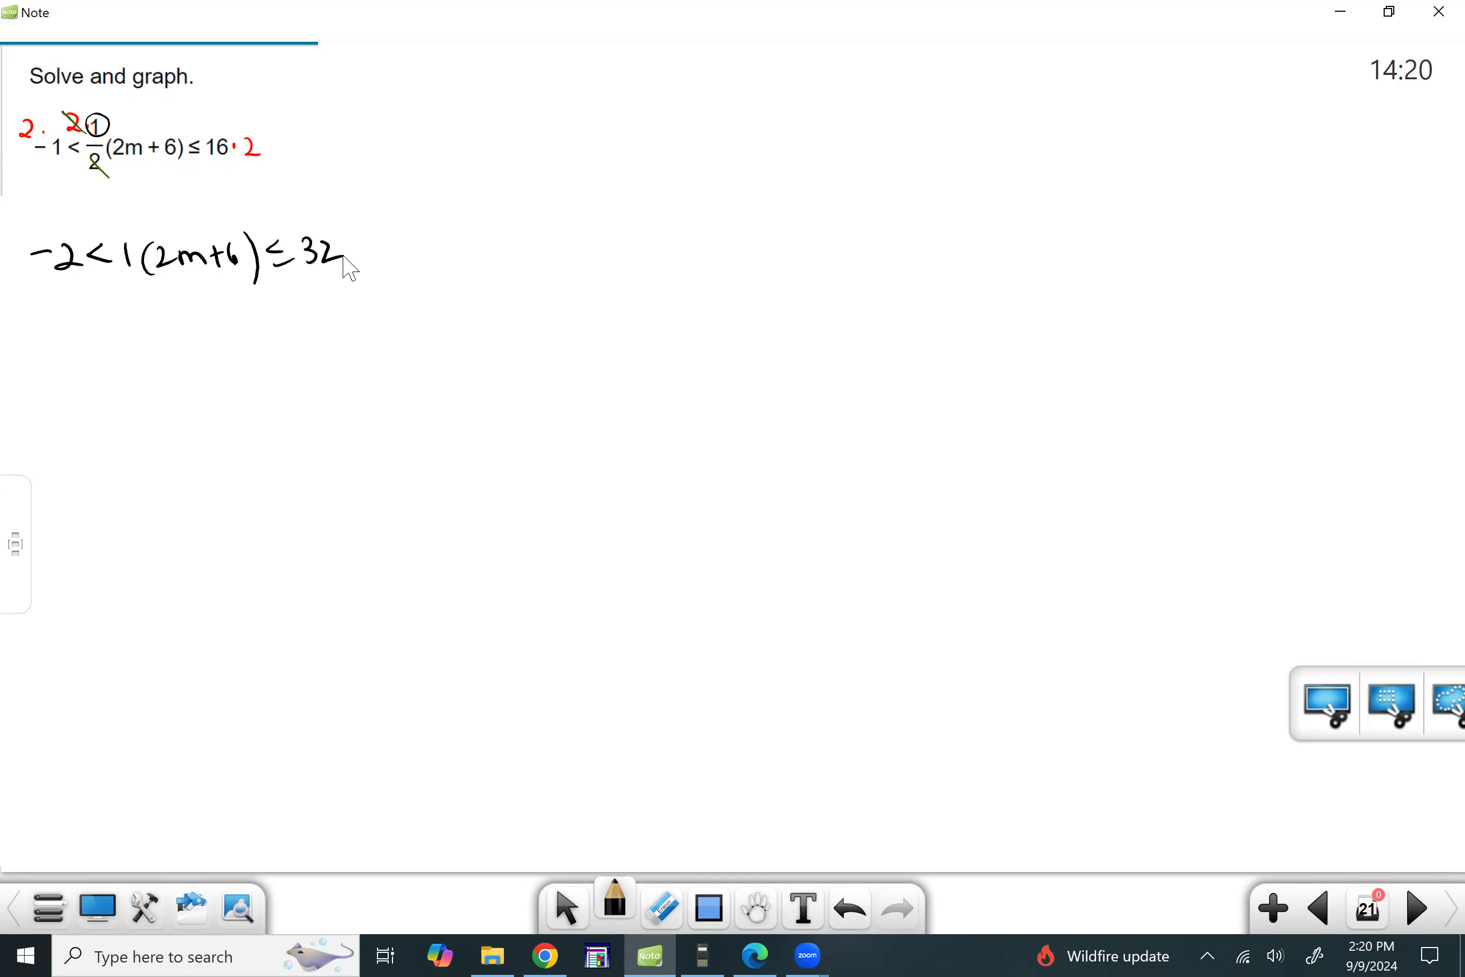
pyautogui.moveTo(29, 345); pyautogui.dragTo(335, 366)
pyautogui.click(134, 335)
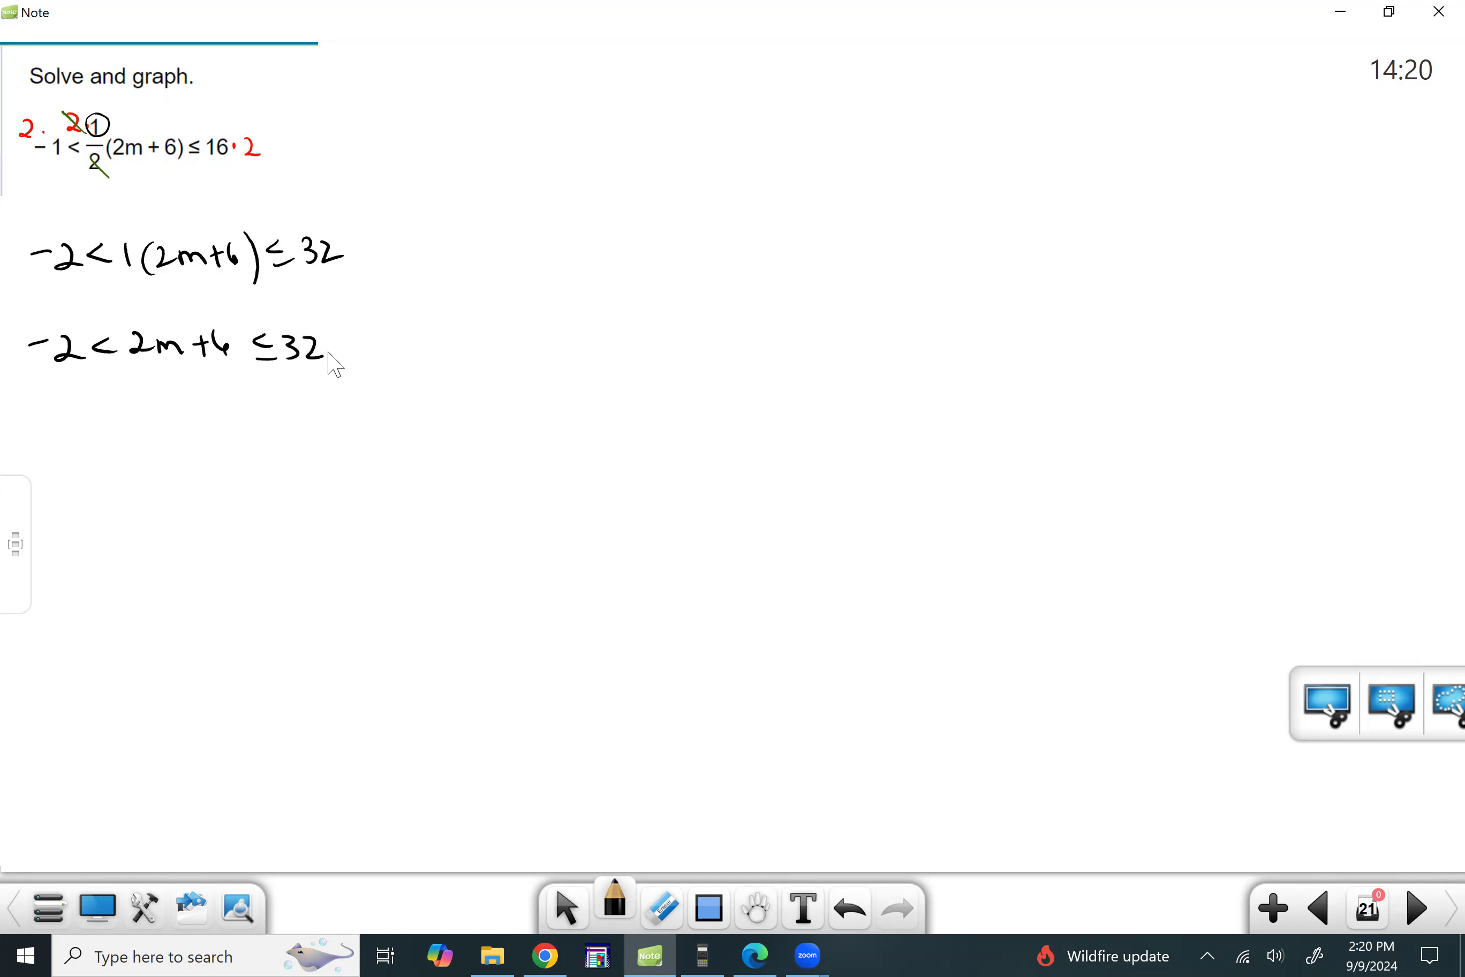
# - In red, write −6 under each of the three parts and underline the row
pyautogui.click(615, 901)
pyautogui.click(911, 637)
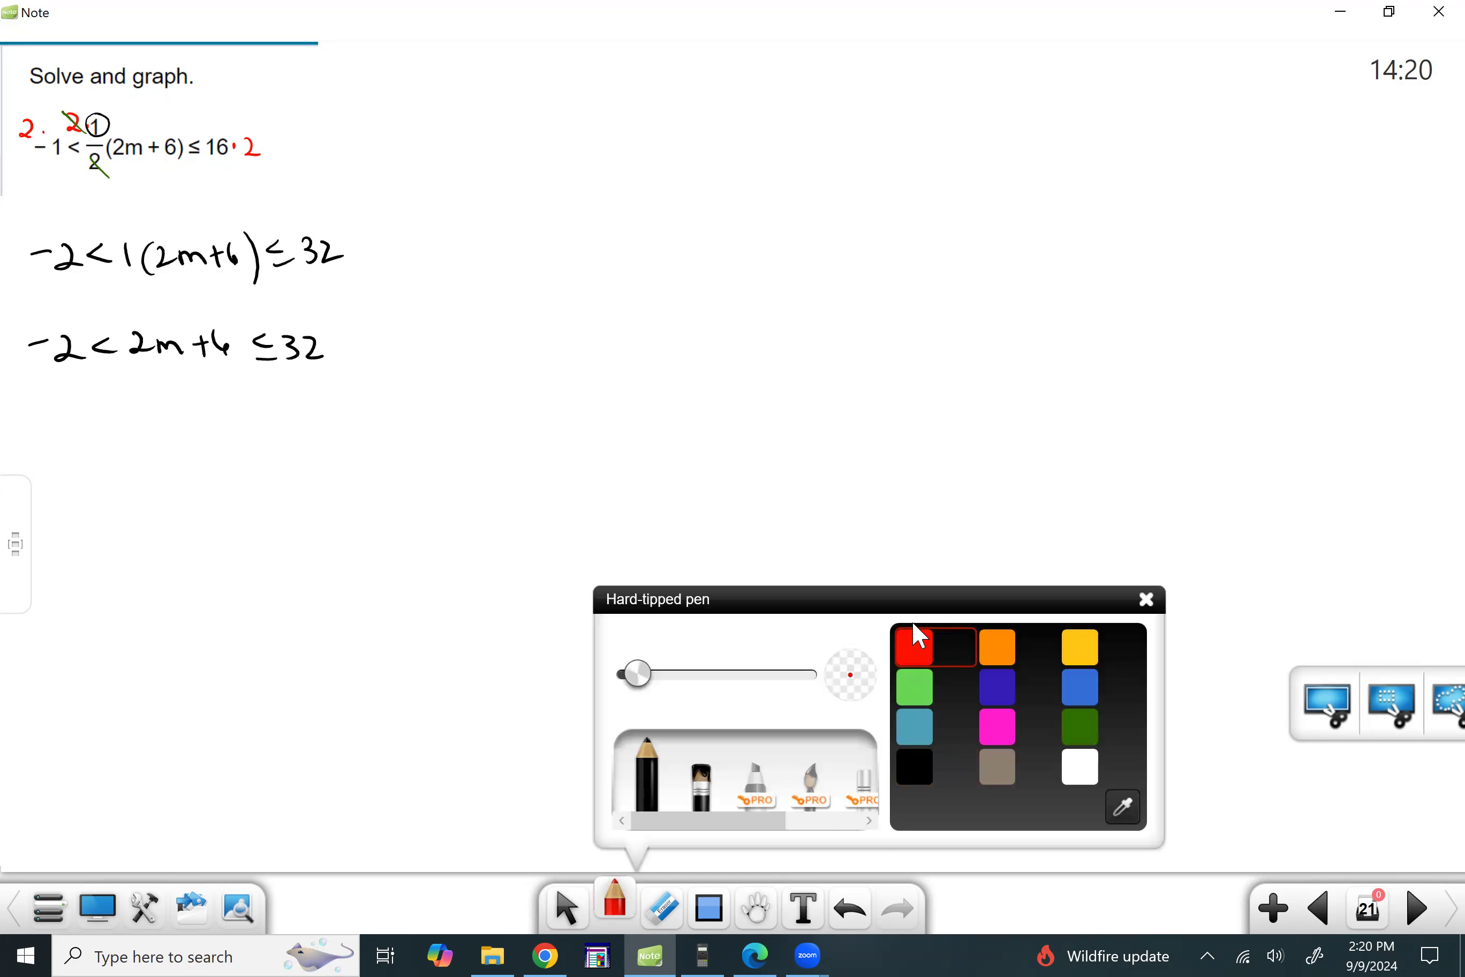
pyautogui.moveTo(195, 383); pyautogui.dragTo(210, 382)
pyautogui.moveTo(226, 378)
pyautogui.mouseDown()
pyautogui.moveTo(222, 392)
pyautogui.moveTo(298, 386)
pyautogui.mouseUp()
pyautogui.moveTo(310, 379); pyautogui.dragTo(309, 395)
pyautogui.click(23, 202)
pyautogui.moveTo(64, 385); pyautogui.dragTo(61, 400)
pyautogui.moveTo(32, 397); pyautogui.dragTo(47, 395)
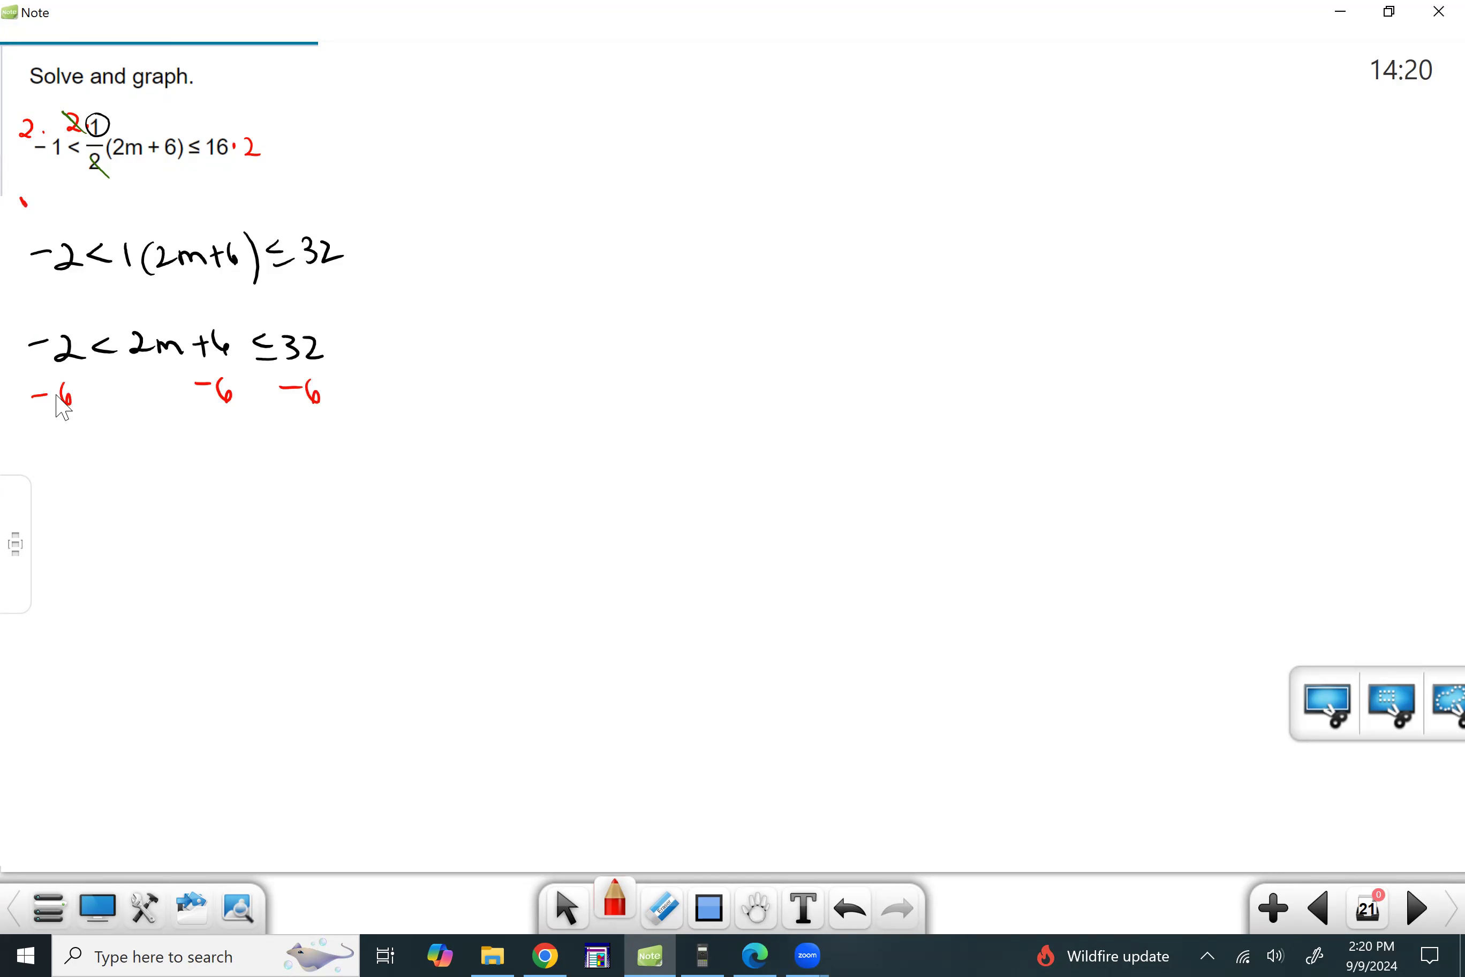
pyautogui.moveTo(351, 414); pyautogui.dragTo(14, 430)
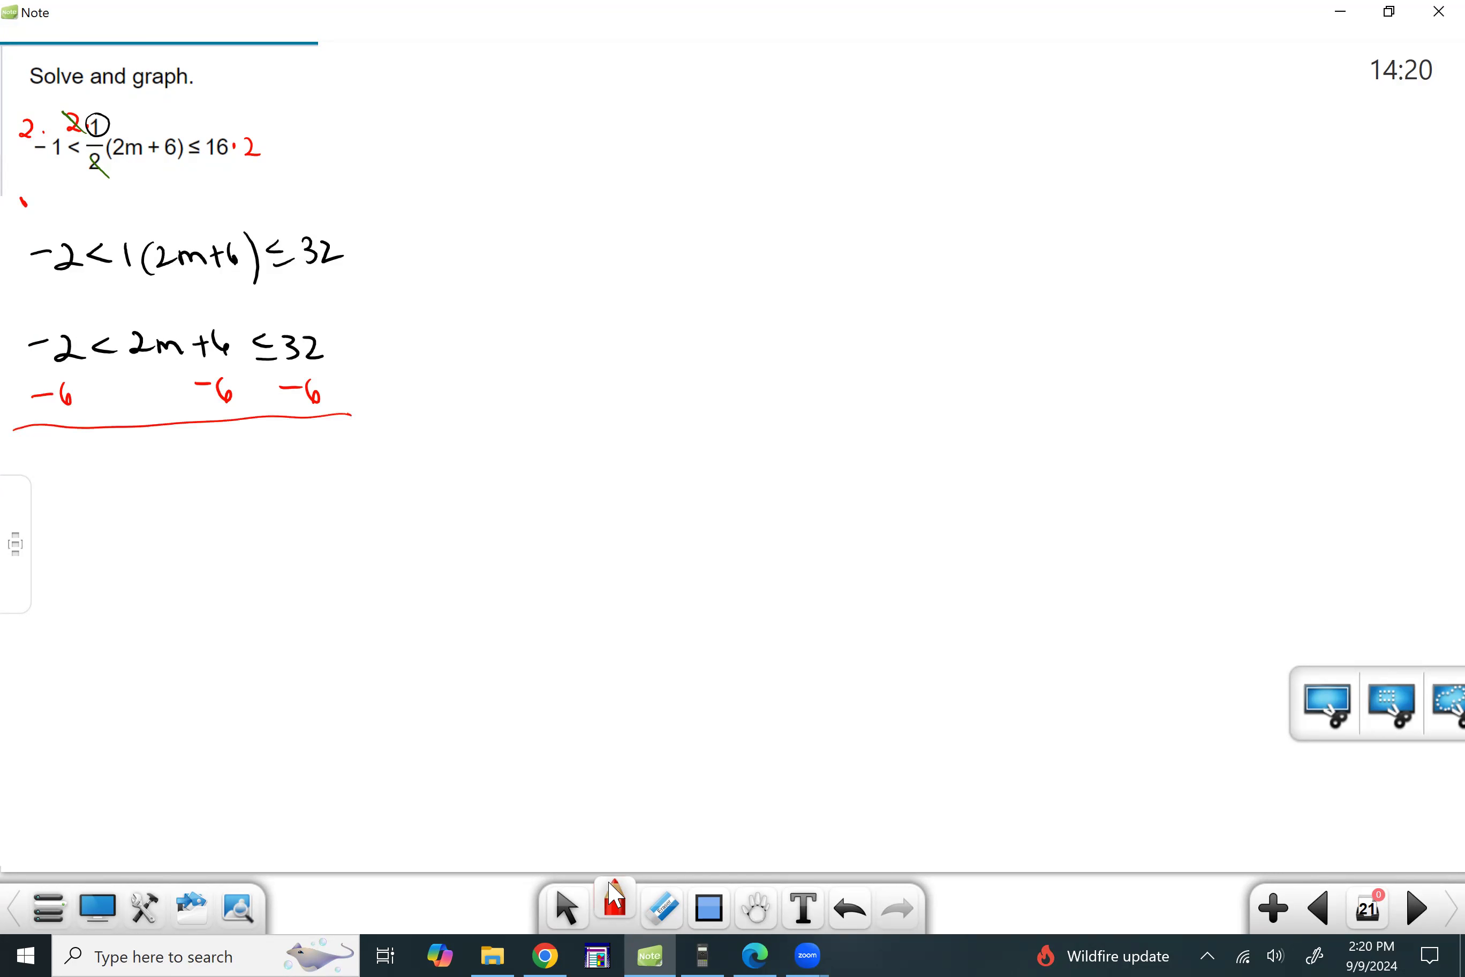
# - In black, write the result −8 < 2m ≤ 26 below the line
pyautogui.click(615, 894)
pyautogui.click(914, 764)
pyautogui.moveTo(45, 486); pyautogui.dragTo(185, 498)
pyautogui.moveTo(225, 323); pyautogui.dragTo(220, 407)
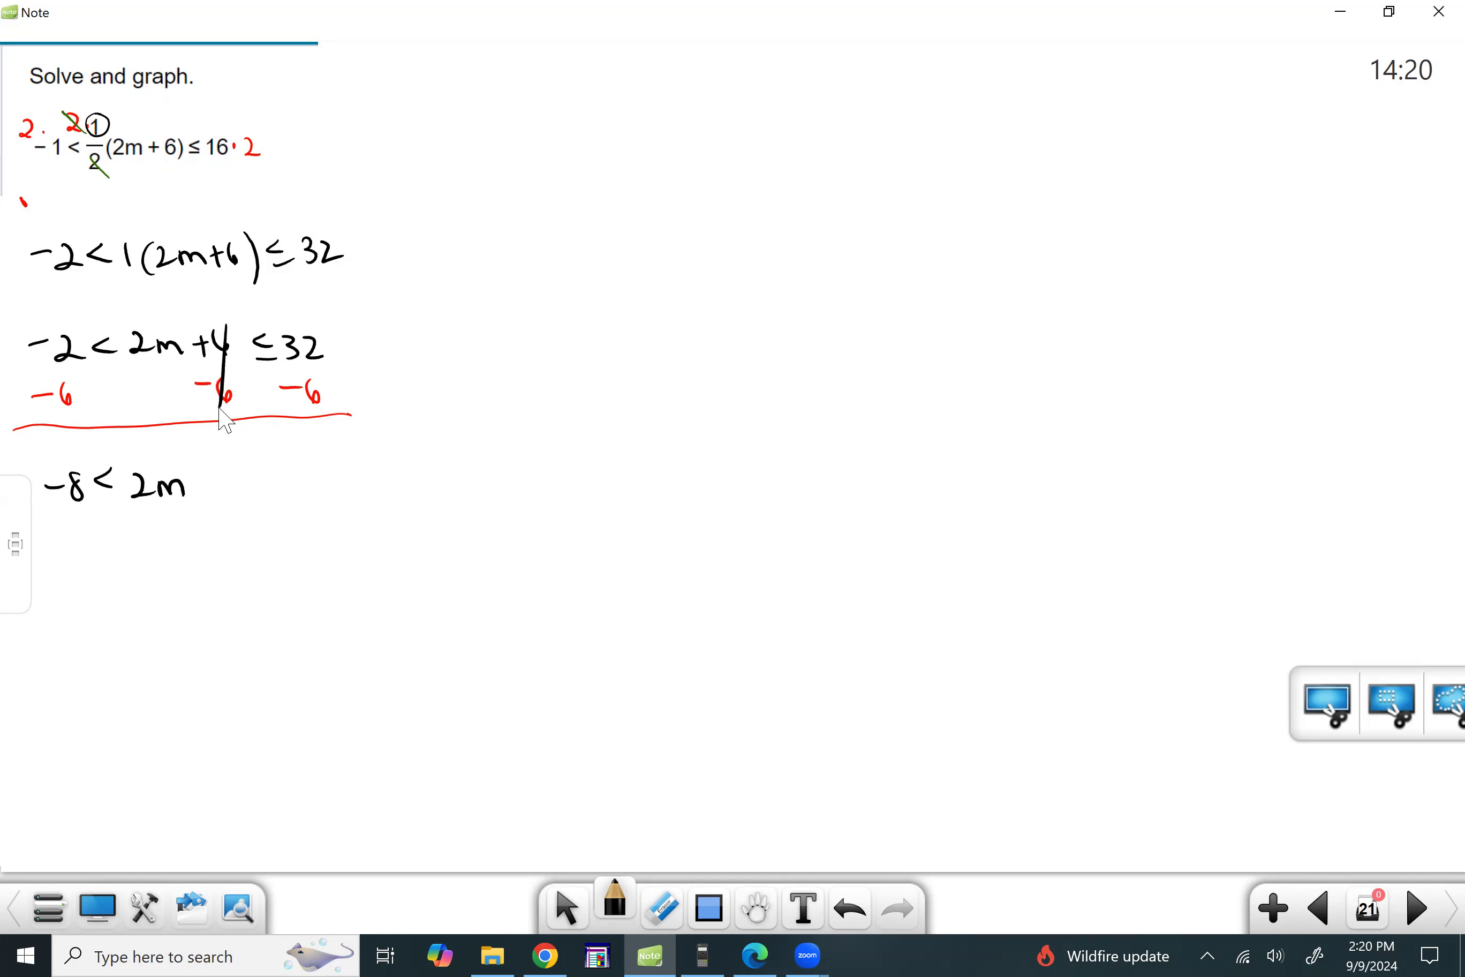
pyautogui.moveTo(224, 469); pyautogui.dragTo(226, 488)
pyautogui.moveTo(228, 492)
pyautogui.mouseDown()
pyautogui.moveTo(210, 492)
pyautogui.moveTo(285, 499)
pyautogui.mouseUp()
pyautogui.click(851, 908)
# - In red, divide −8, 2m and 26 each by 2
pyautogui.click(615, 890)
pyautogui.click(905, 635)
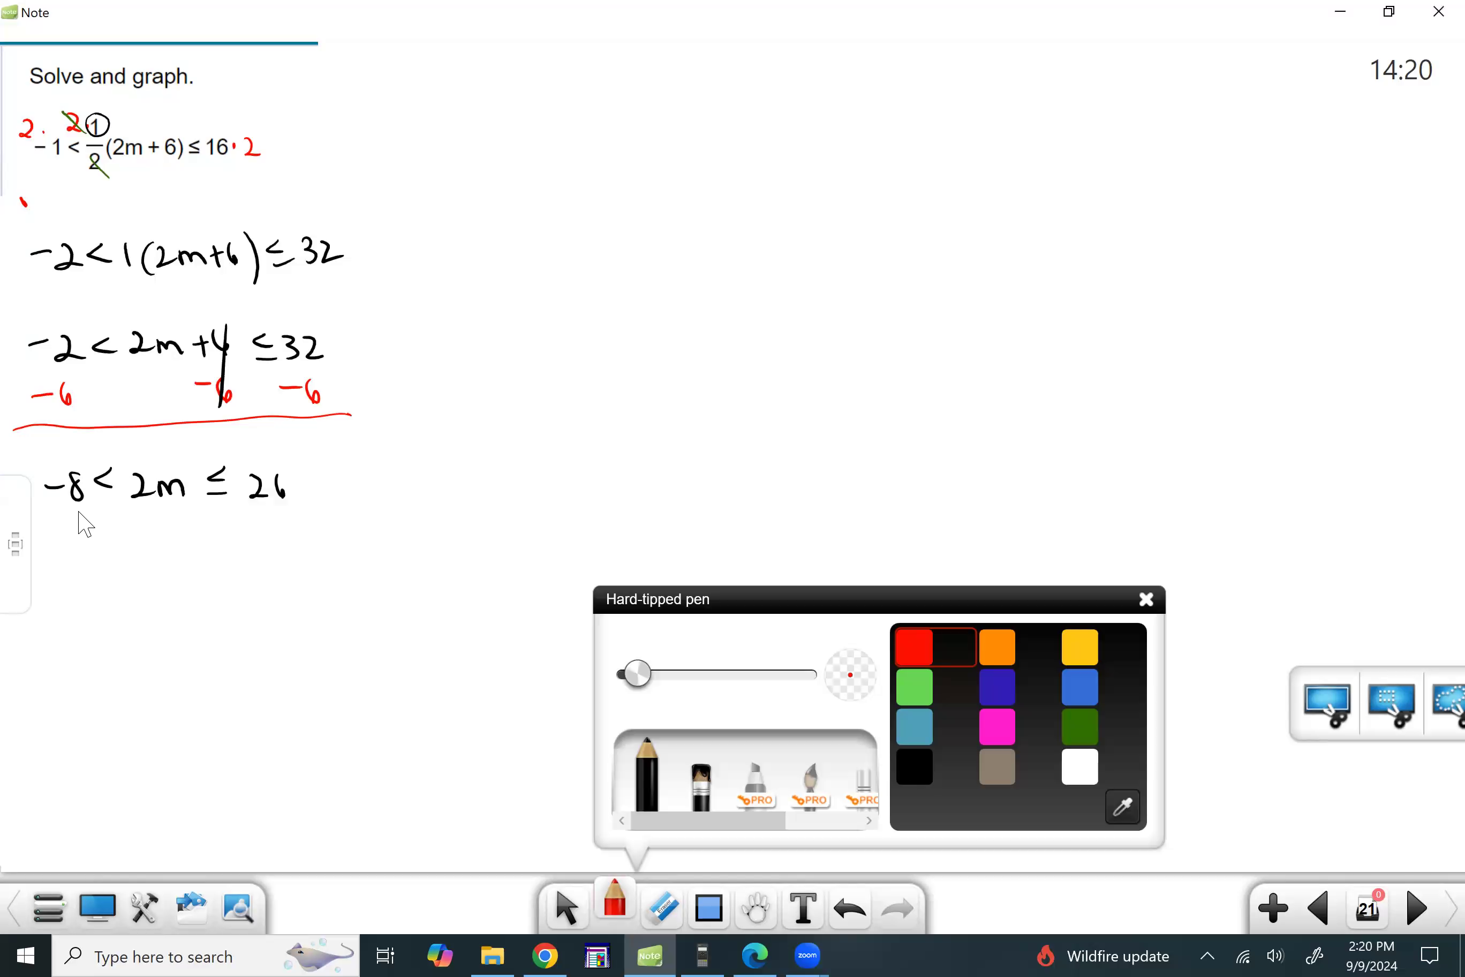
pyautogui.moveTo(56, 518)
pyautogui.mouseDown()
pyautogui.moveTo(88, 515)
pyautogui.moveTo(81, 546)
pyautogui.moveTo(178, 506)
pyautogui.mouseUp()
pyautogui.moveTo(139, 523); pyautogui.dragTo(165, 542)
pyautogui.moveTo(242, 507)
pyautogui.mouseDown()
pyautogui.moveTo(283, 506)
pyautogui.moveTo(267, 541)
pyautogui.mouseUp()
# - In black, cancel the 2s and write the solution −4 < m ≤ 13
pyautogui.click(614, 901)
pyautogui.click(934, 782)
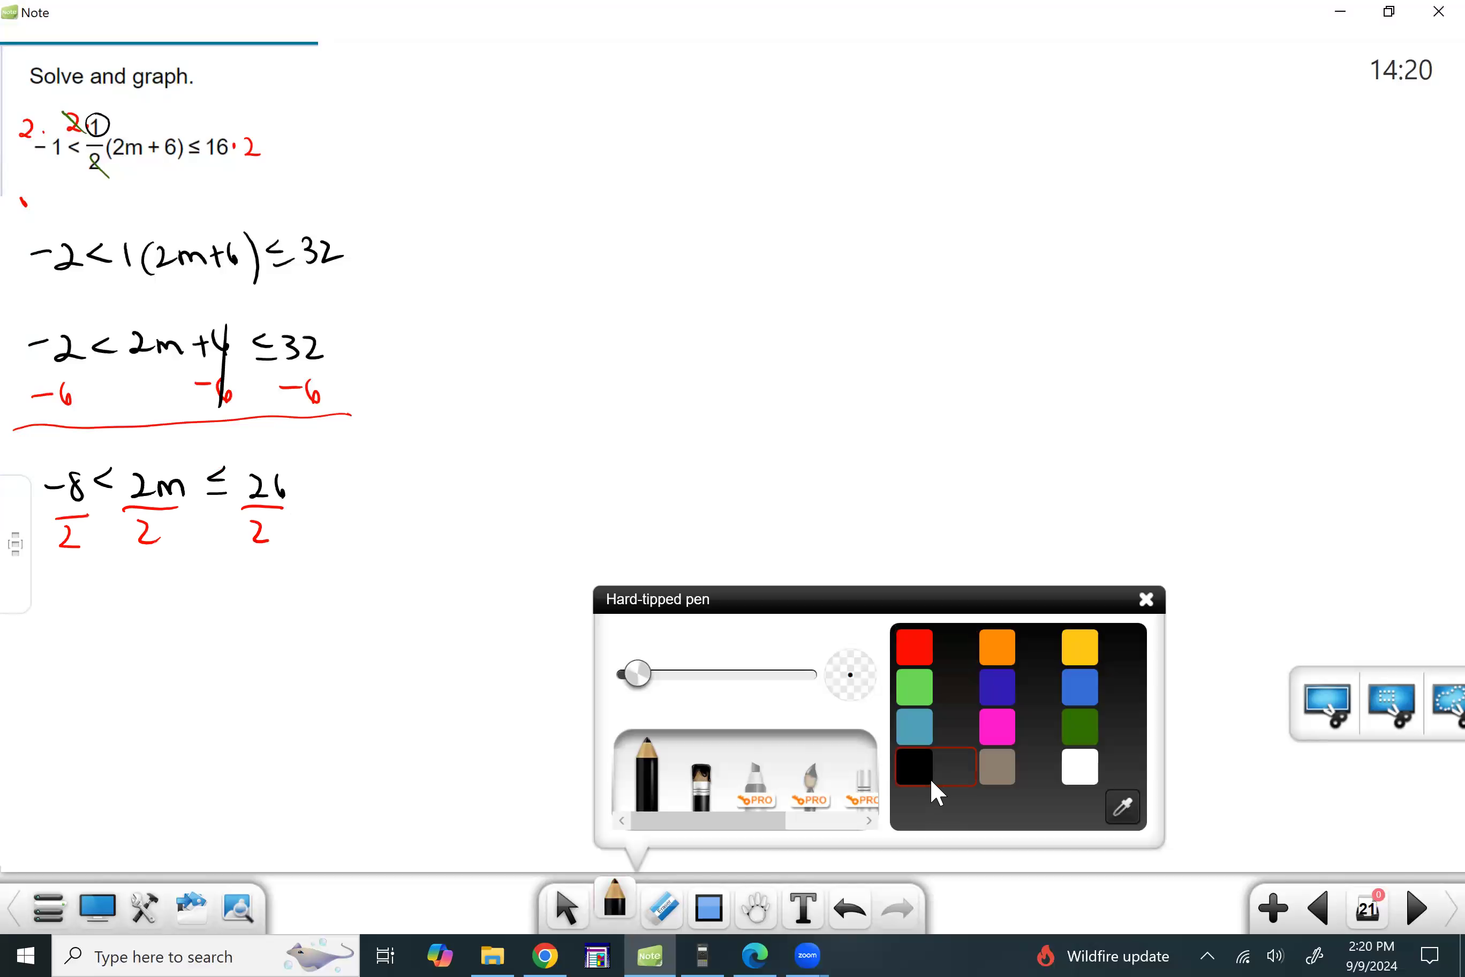
pyautogui.moveTo(21, 449); pyautogui.dragTo(30, 455)
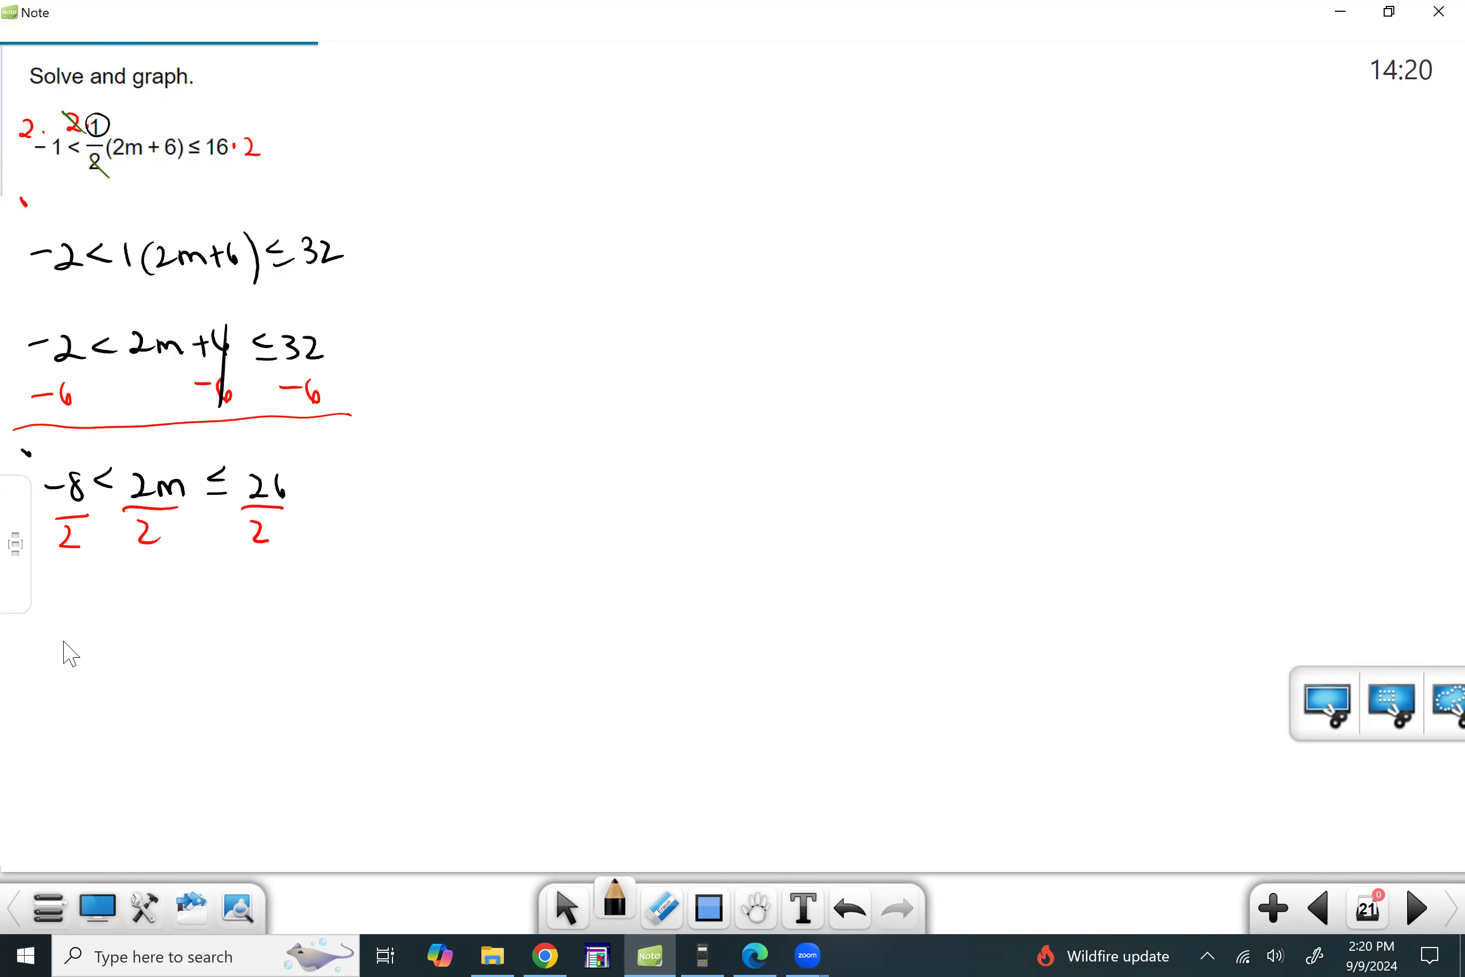
pyautogui.moveTo(49, 641); pyautogui.dragTo(68, 638)
pyautogui.moveTo(79, 630)
pyautogui.mouseDown()
pyautogui.moveTo(76, 643)
pyautogui.moveTo(95, 641)
pyautogui.mouseUp()
pyautogui.moveTo(90, 633)
pyautogui.mouseDown()
pyautogui.moveTo(89, 661)
pyautogui.moveTo(129, 653)
pyautogui.mouseUp()
pyautogui.moveTo(137, 477); pyautogui.dragTo(145, 548)
pyautogui.moveTo(144, 657); pyautogui.dragTo(246, 655)
pyautogui.moveTo(257, 629)
pyautogui.mouseDown()
pyautogui.moveTo(274, 638)
pyautogui.moveTo(258, 656)
pyautogui.mouseUp()
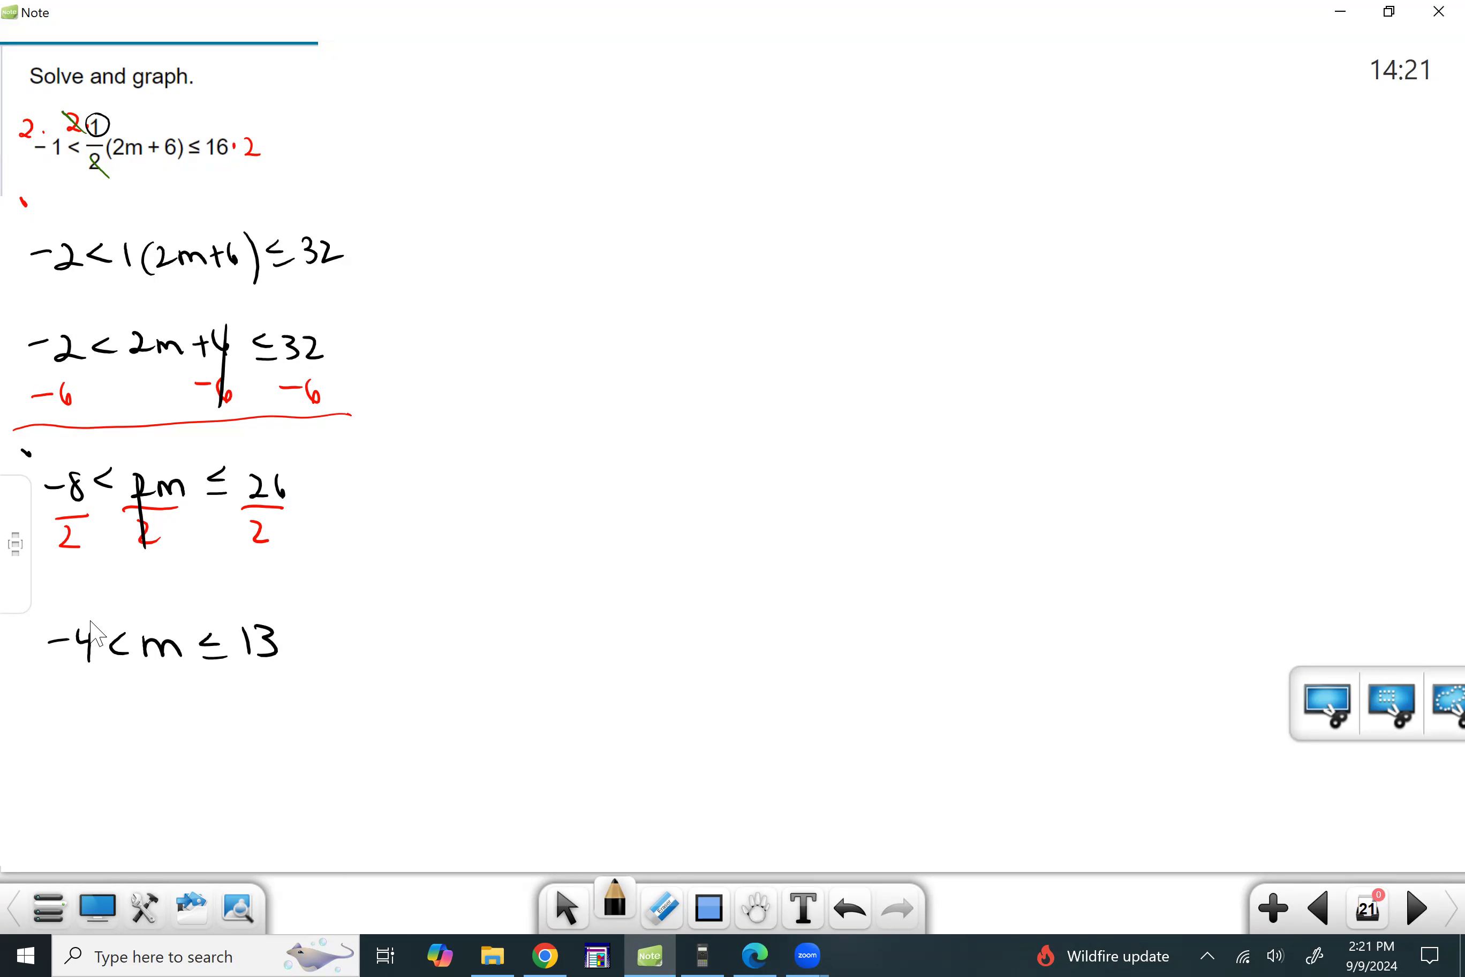
# - Graph the solution on a number line, open at −4 and closed bracket at 13
pyautogui.moveTo(440, 734)
pyautogui.mouseDown()
pyautogui.moveTo(81, 731)
pyautogui.moveTo(134, 752)
pyautogui.moveTo(117, 778)
pyautogui.mouseUp()
pyautogui.moveTo(127, 774); pyautogui.dragTo(135, 803)
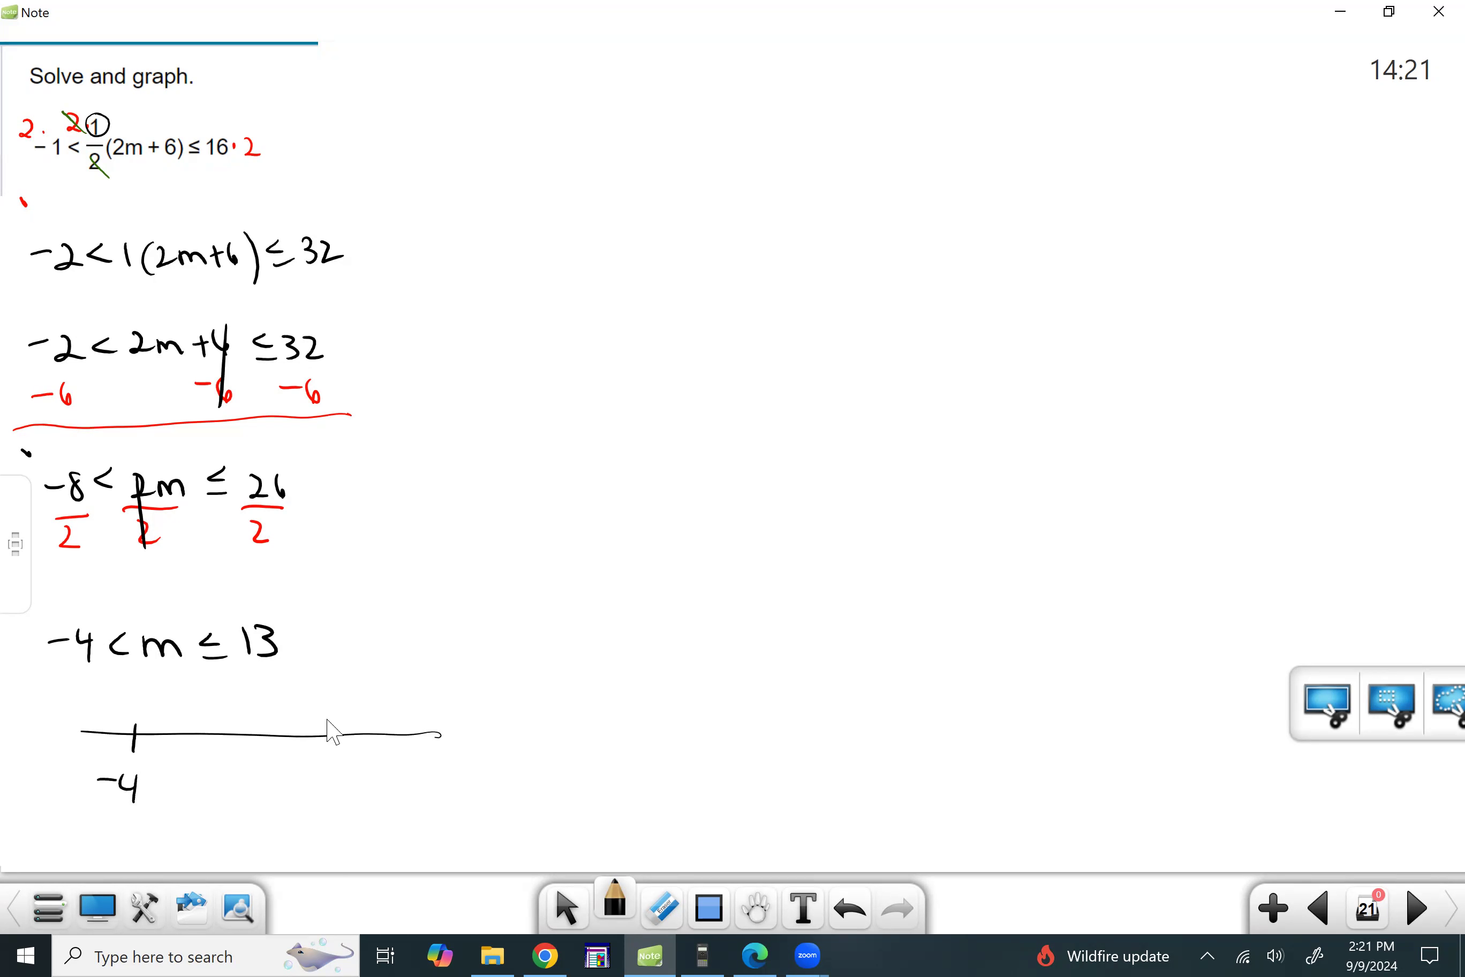
pyautogui.moveTo(338, 719); pyautogui.dragTo(334, 794)
pyautogui.moveTo(335, 731); pyautogui.dragTo(149, 738)
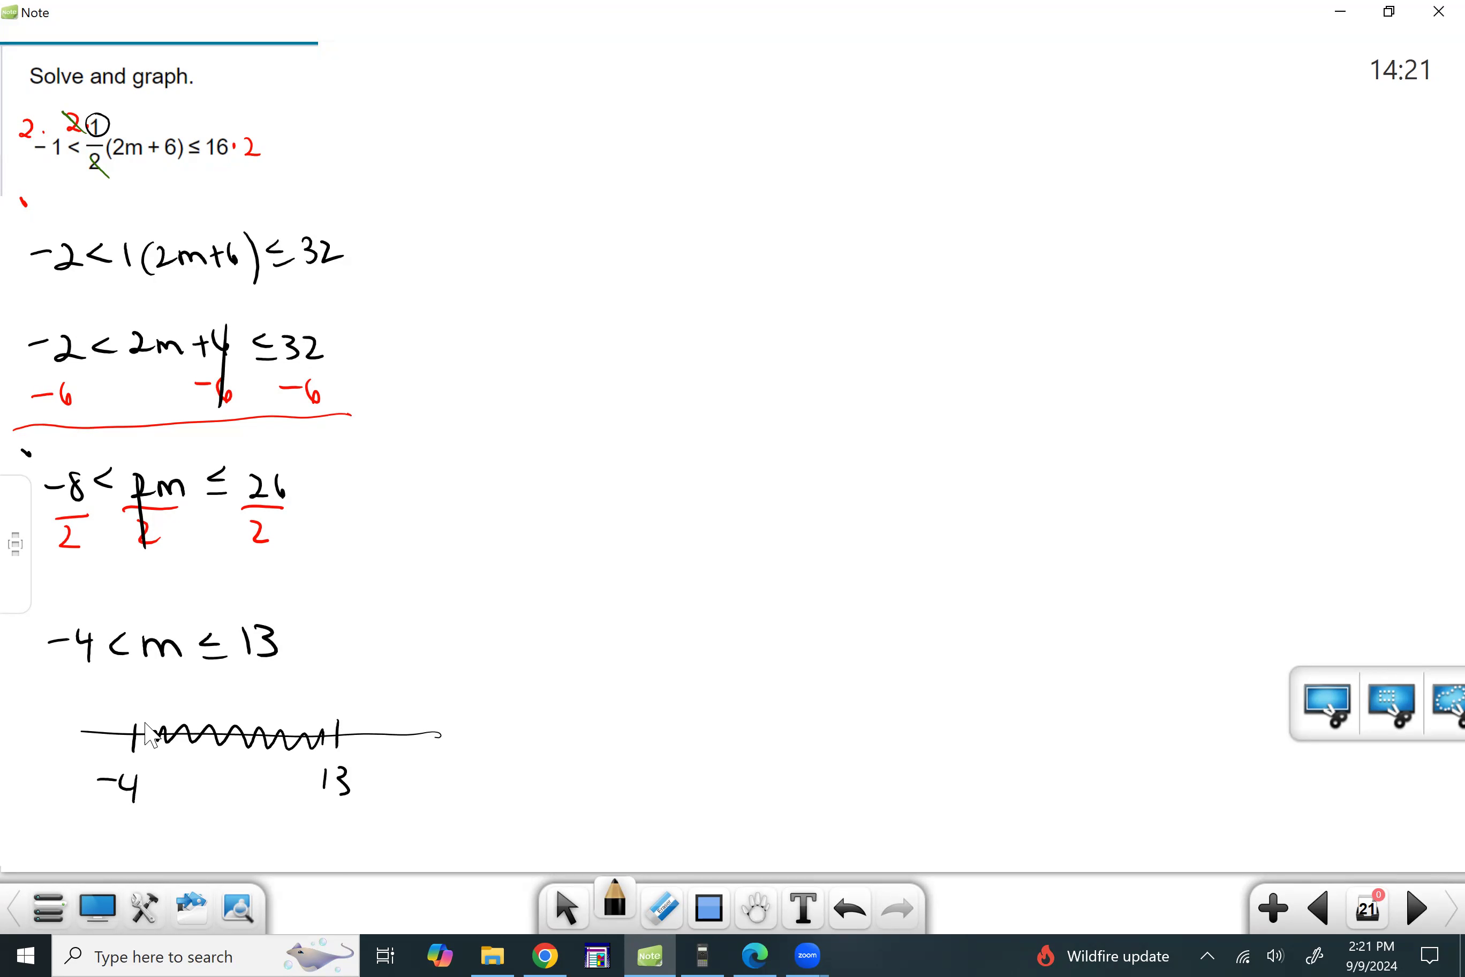
pyautogui.moveTo(143, 718); pyautogui.dragTo(134, 762)
pyautogui.moveTo(111, 663); pyautogui.dragTo(132, 626)
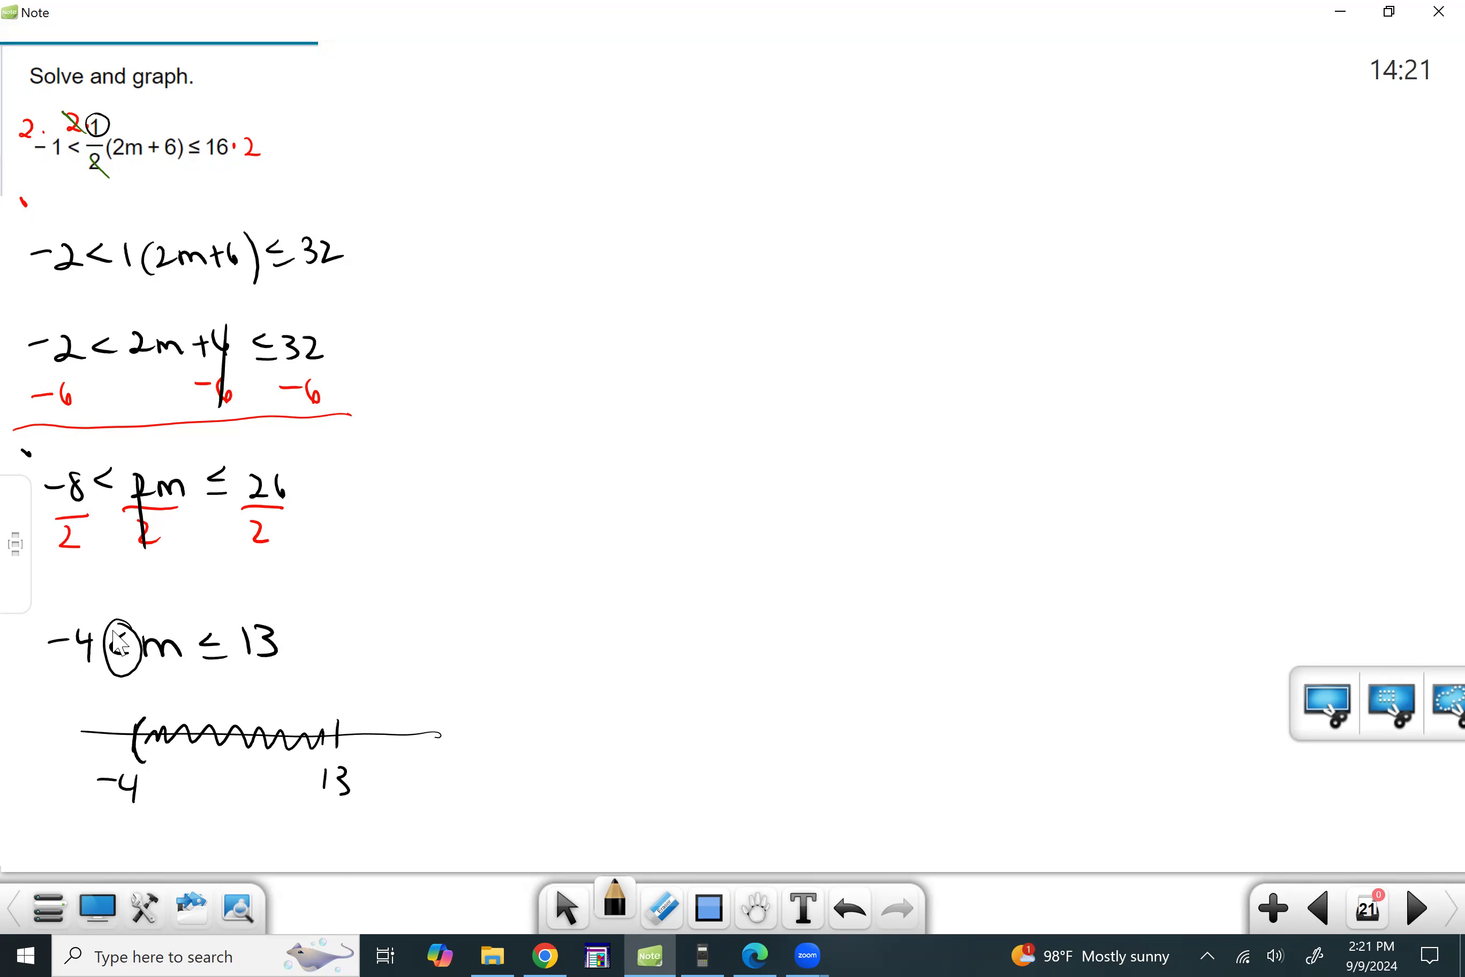
pyautogui.click(850, 908)
pyautogui.moveTo(320, 714)
pyautogui.mouseDown()
pyautogui.moveTo(338, 734)
pyautogui.moveTo(317, 753)
pyautogui.mouseUp()
# - Write and circle the interval (-4, 13] below the number line, then bring Chrome forward
pyautogui.moveTo(212, 623); pyautogui.dragTo(197, 628)
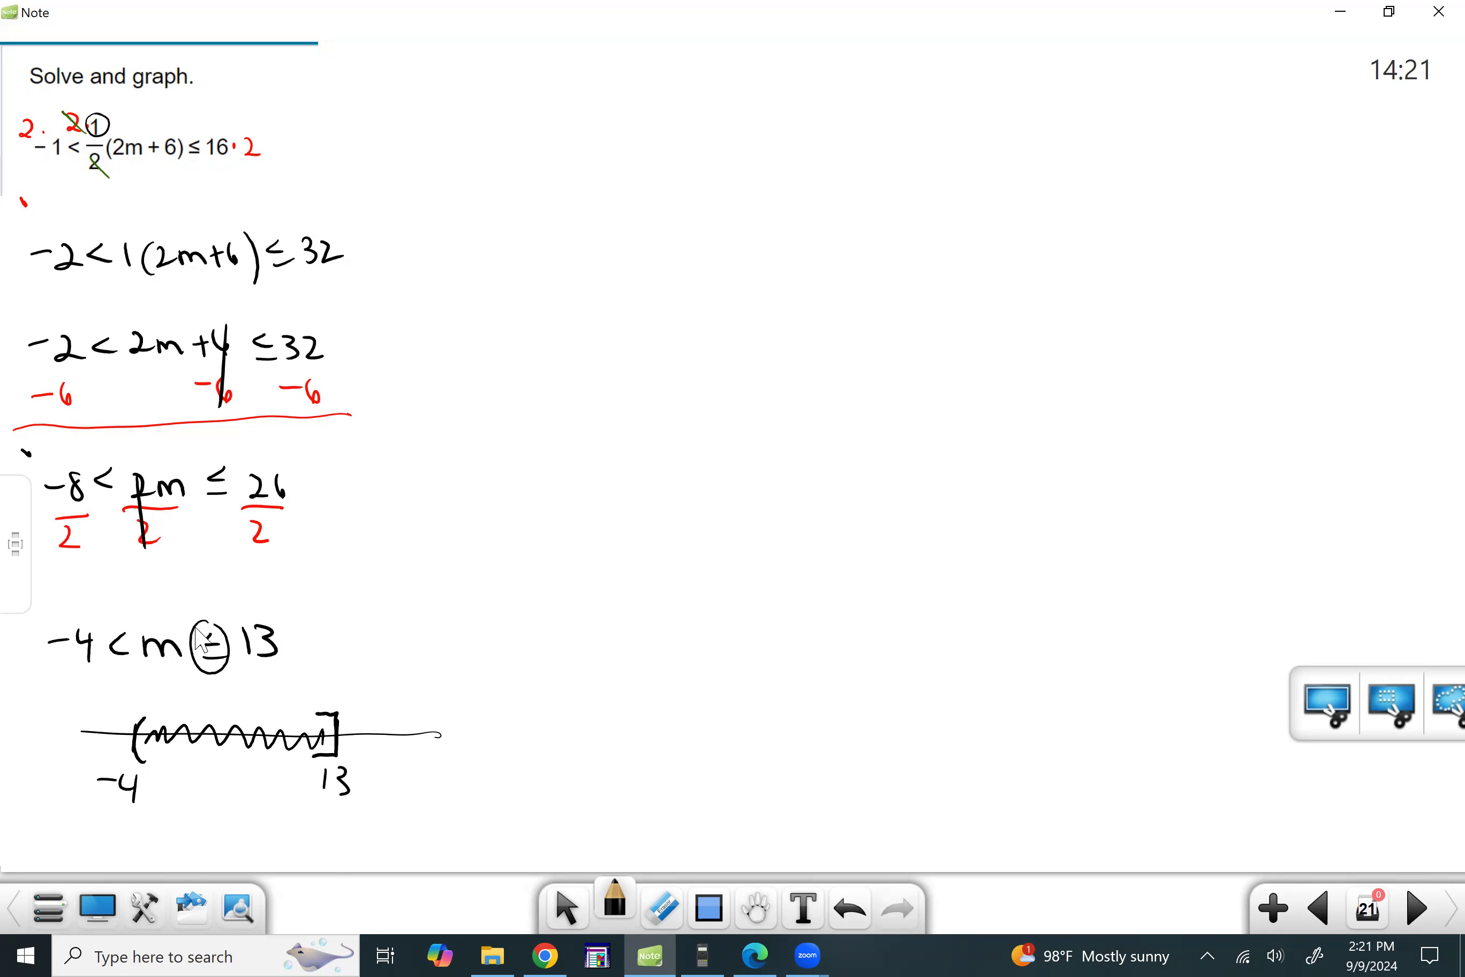
pyautogui.click(847, 912)
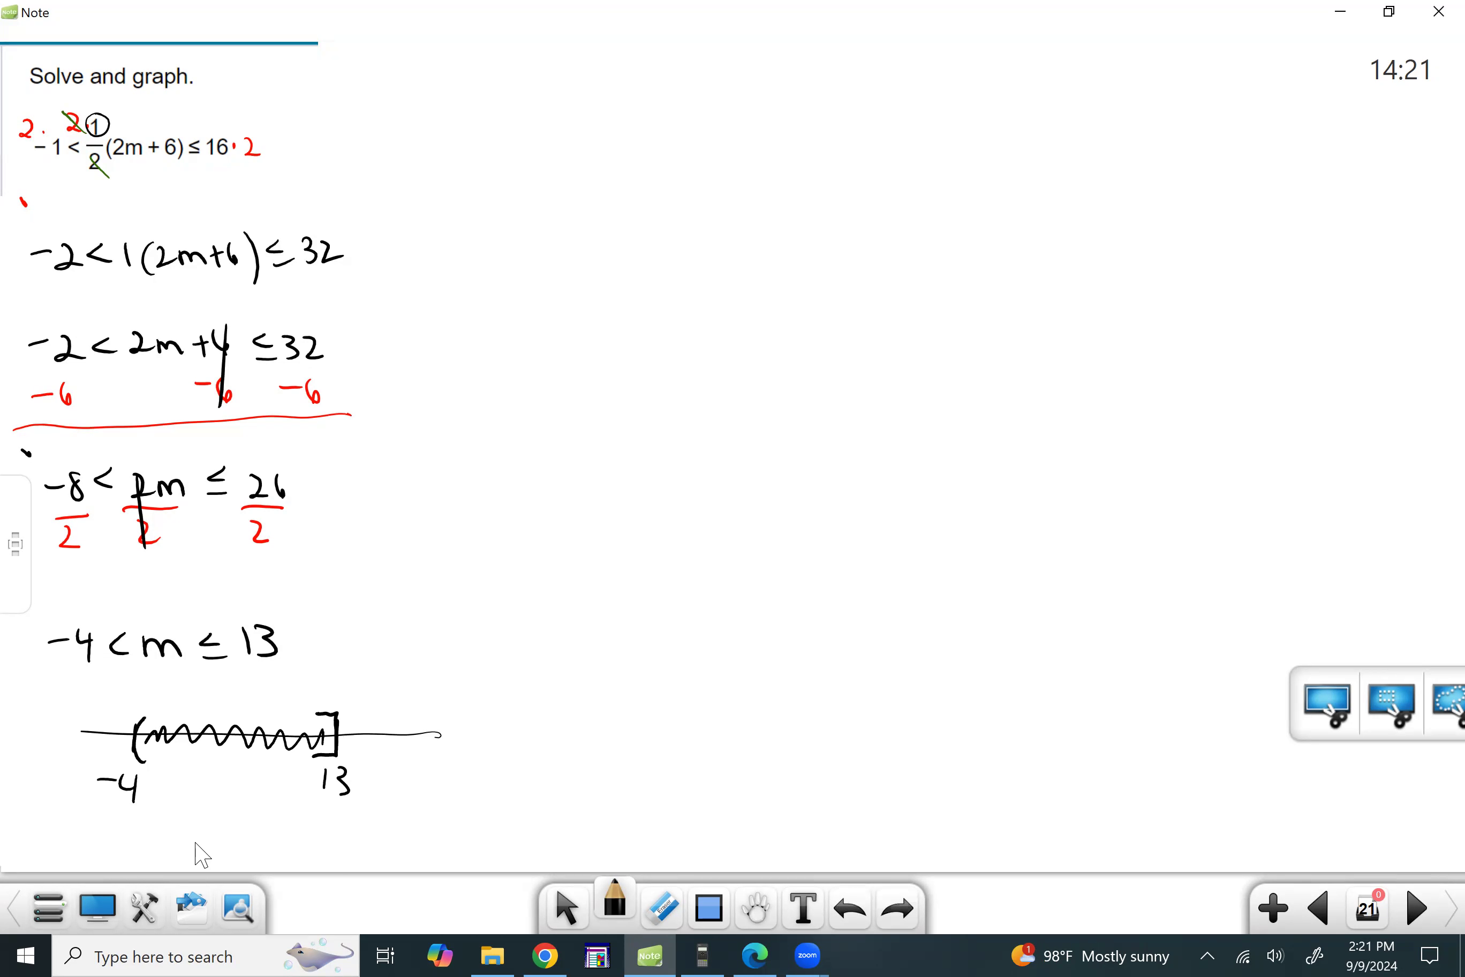
pyautogui.moveTo(197, 838)
pyautogui.mouseDown()
pyautogui.moveTo(209, 853)
pyautogui.moveTo(266, 844)
pyautogui.moveTo(291, 869)
pyautogui.mouseUp()
pyautogui.moveTo(252, 813); pyautogui.dragTo(200, 879)
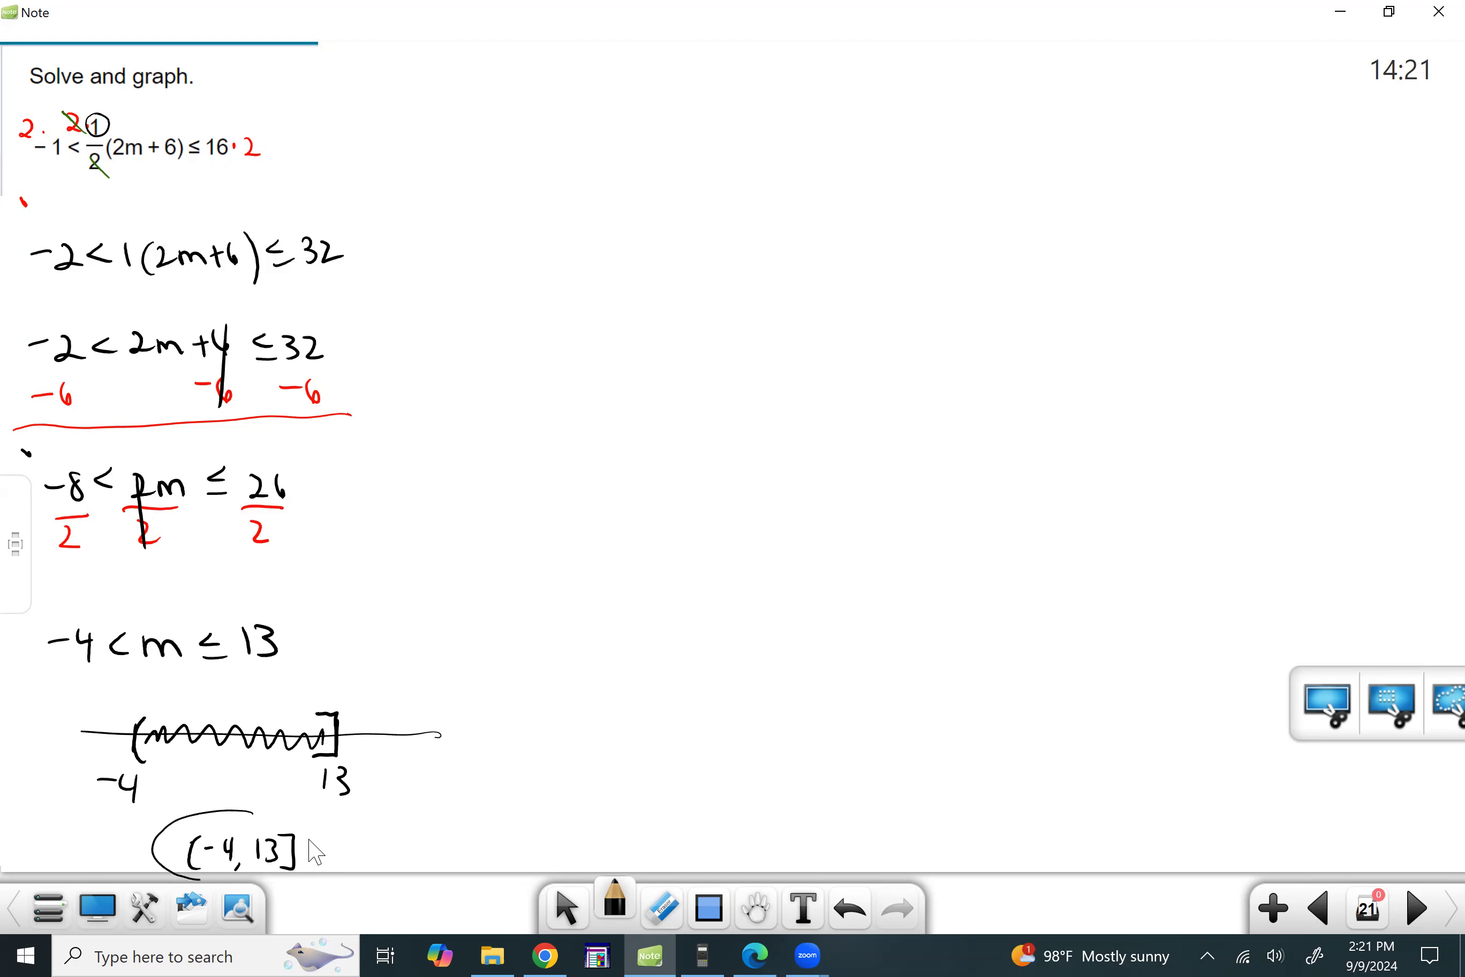
pyautogui.moveTo(315, 847); pyautogui.dragTo(302, 835)
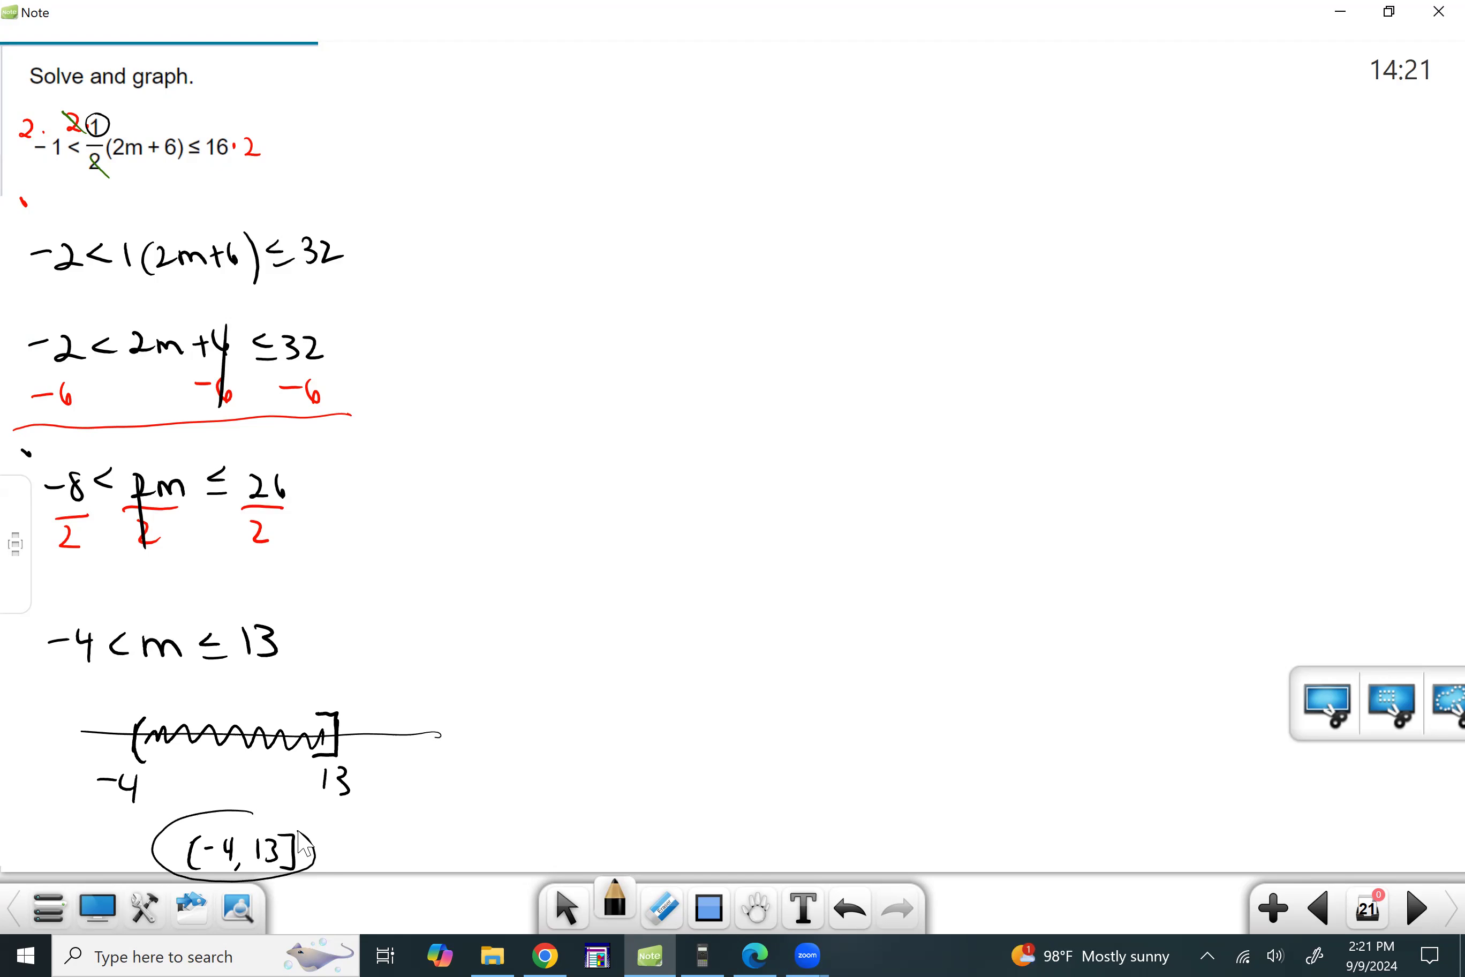
pyautogui.click(546, 955)
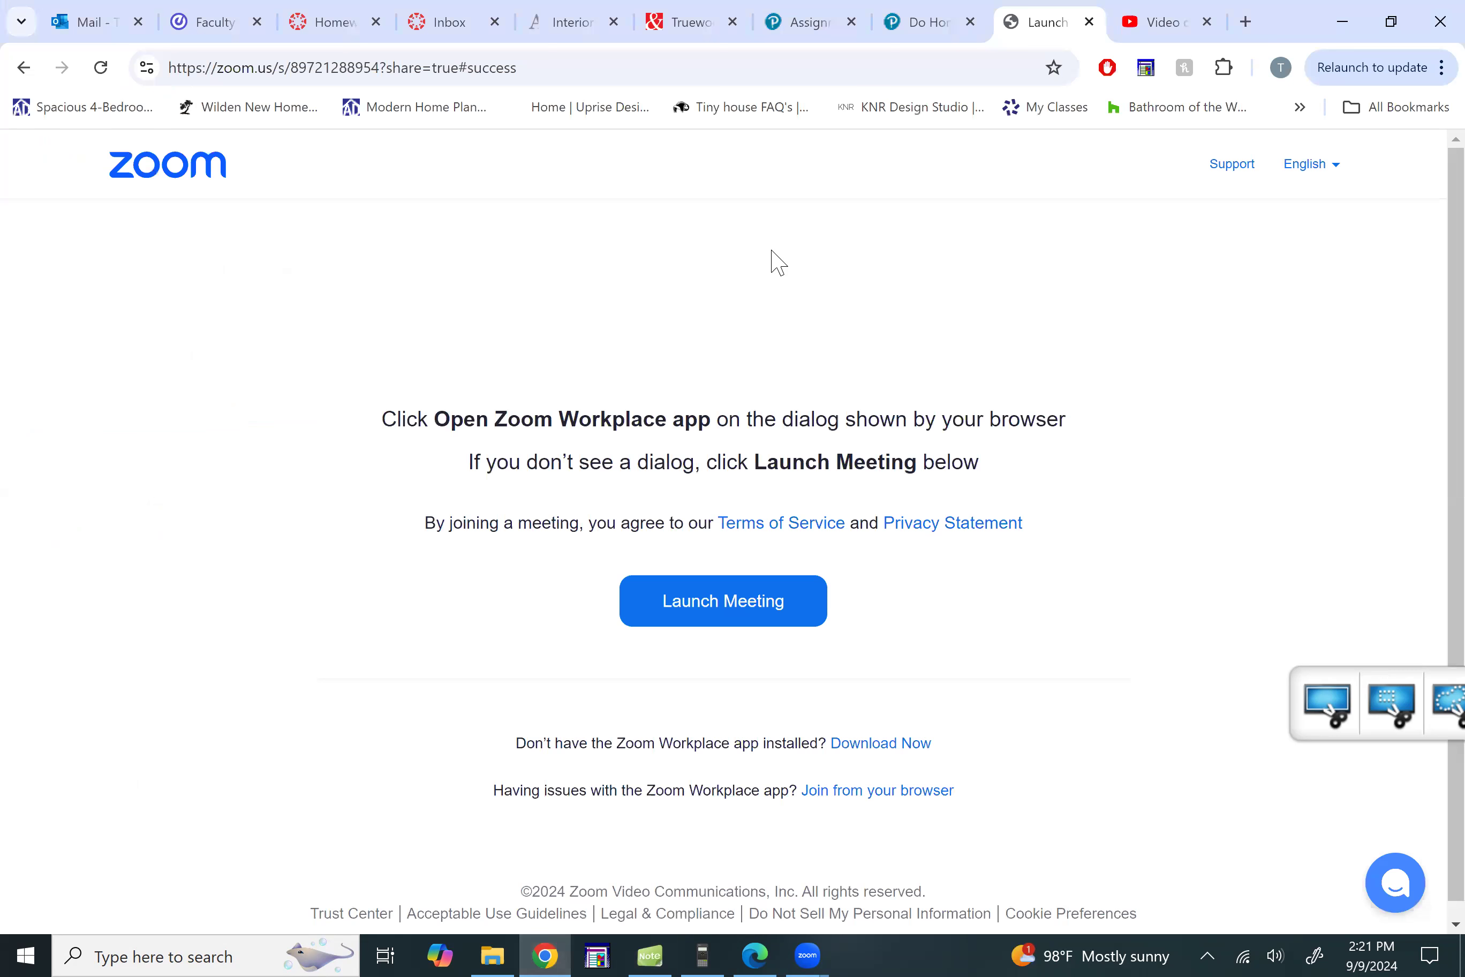
# - Enter (-4,13] under option A for Question 10, check it, and dismiss the correct feedback
pyautogui.click(932, 33)
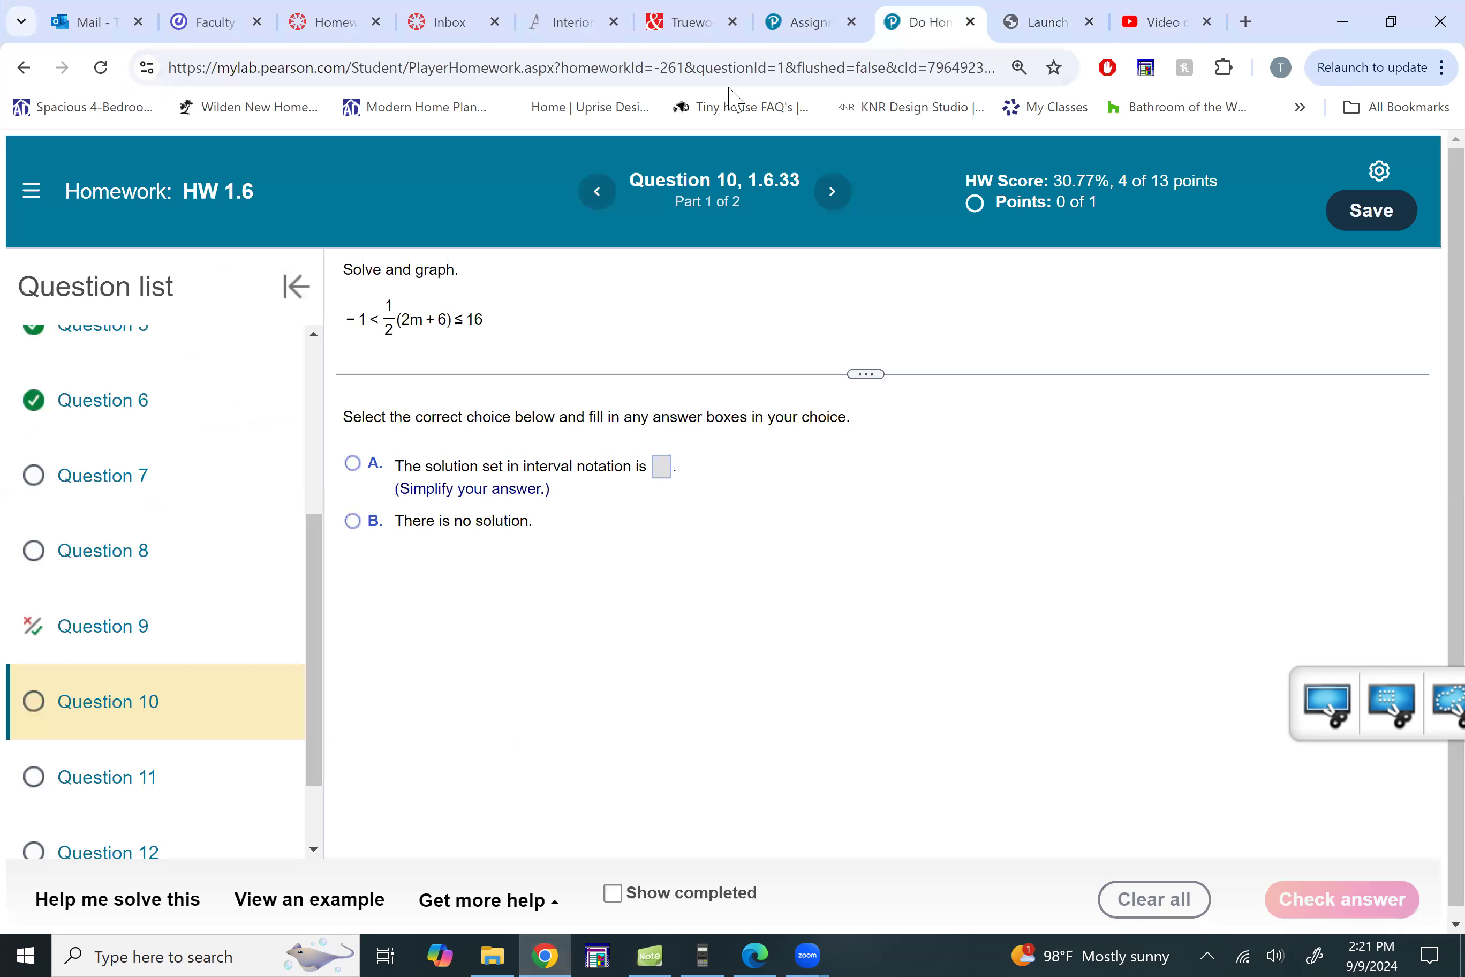
pyautogui.click(662, 473)
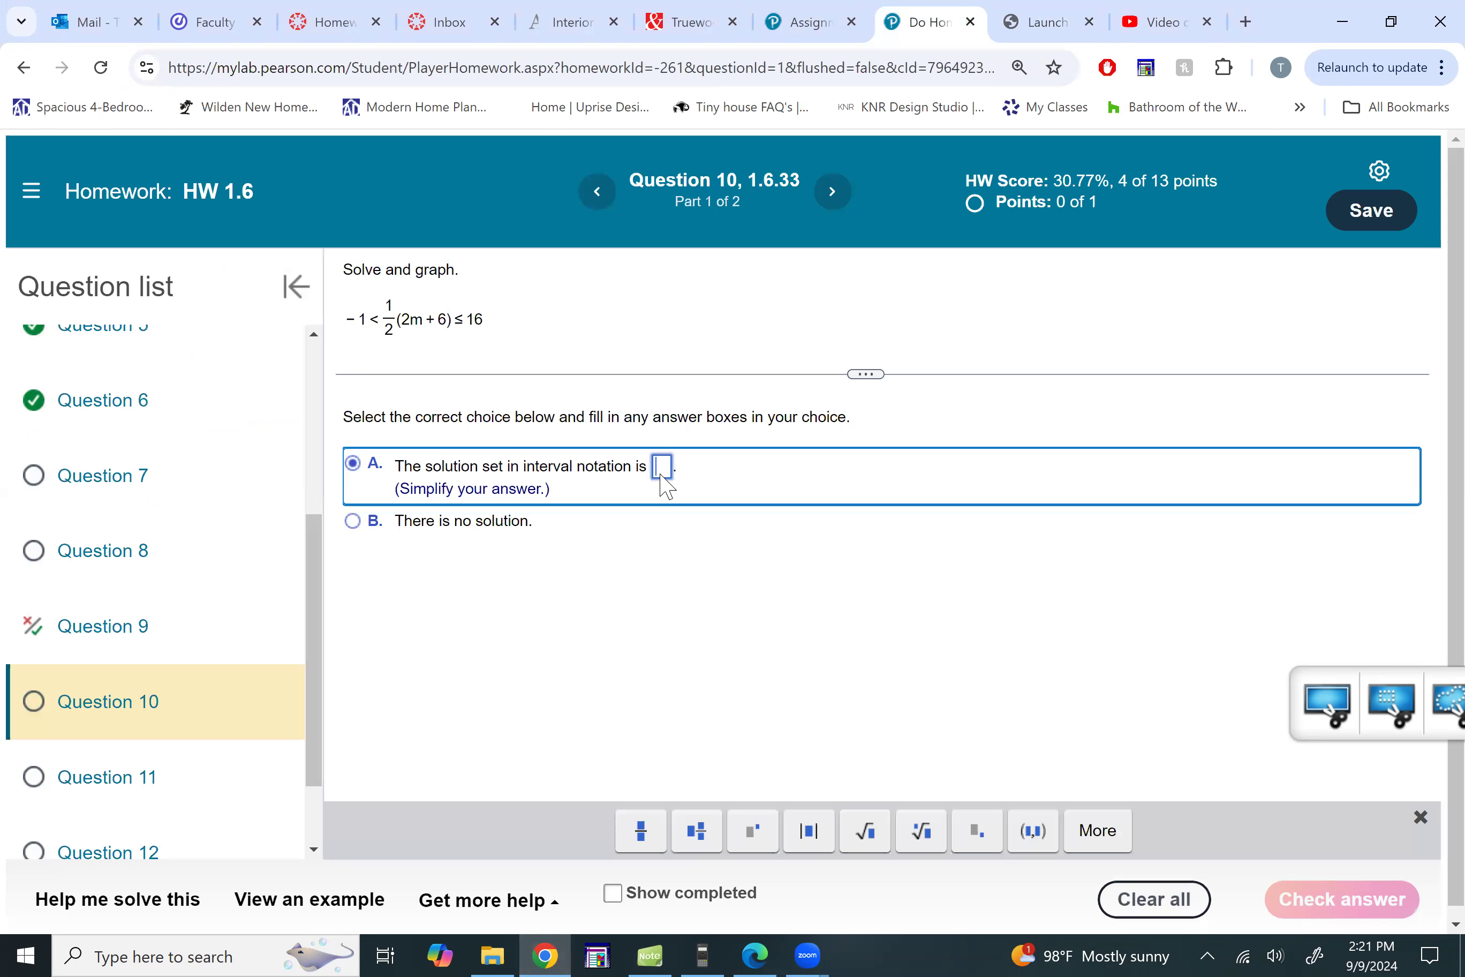
pyautogui.write('(-4,1')
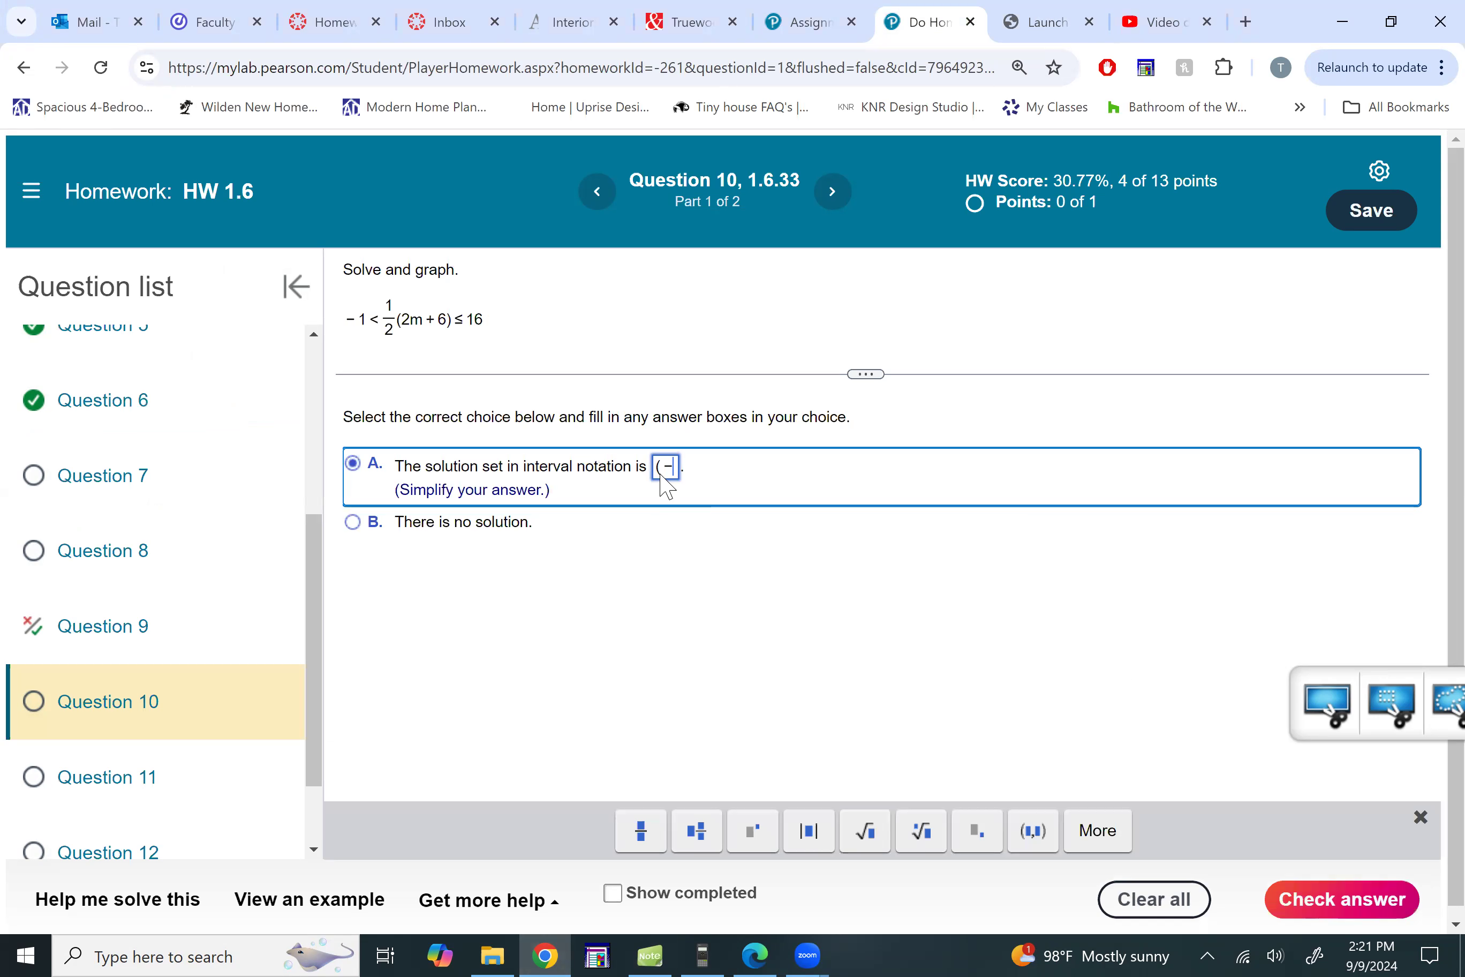
pyautogui.write('3]')
pyautogui.click(1324, 901)
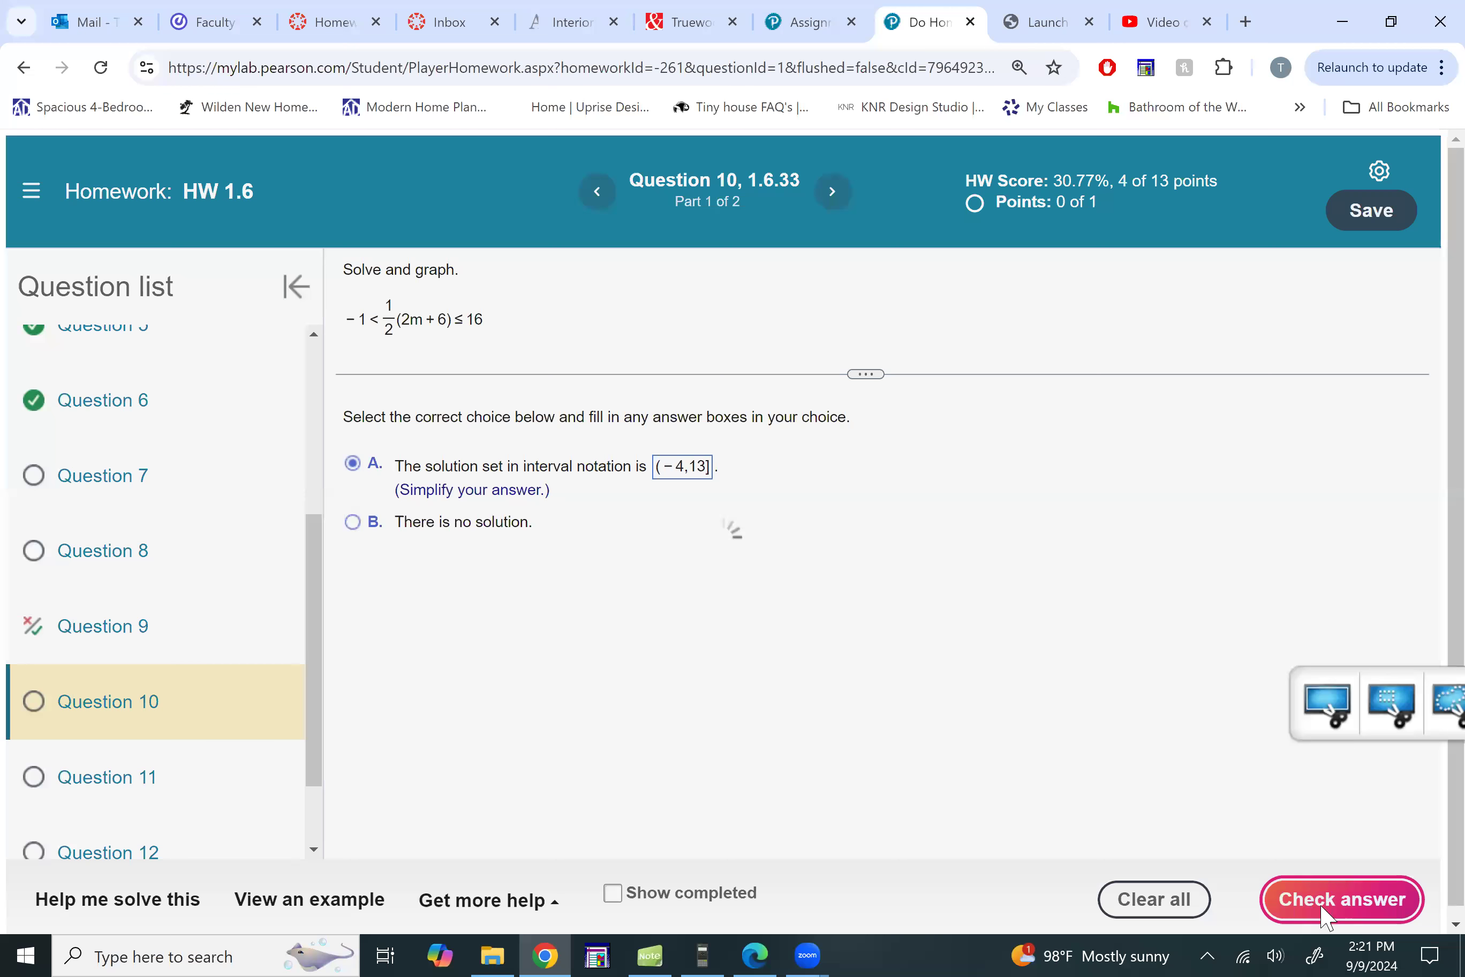
pyautogui.click(723, 583)
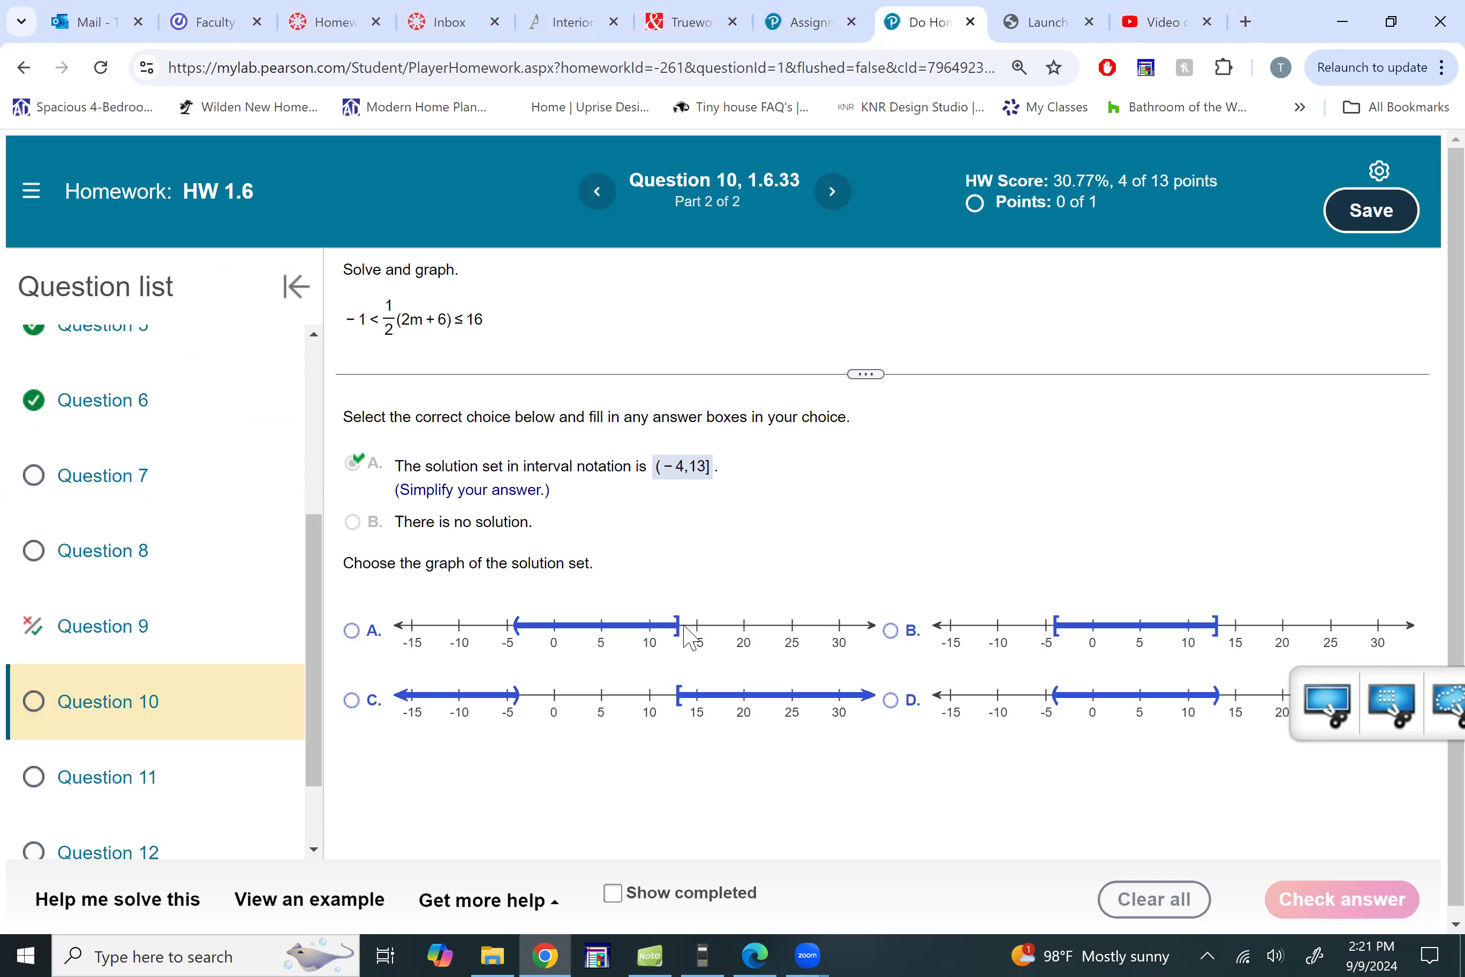
# - Select graph A, have it checked correct, then switch back to Note
pyautogui.click(352, 631)
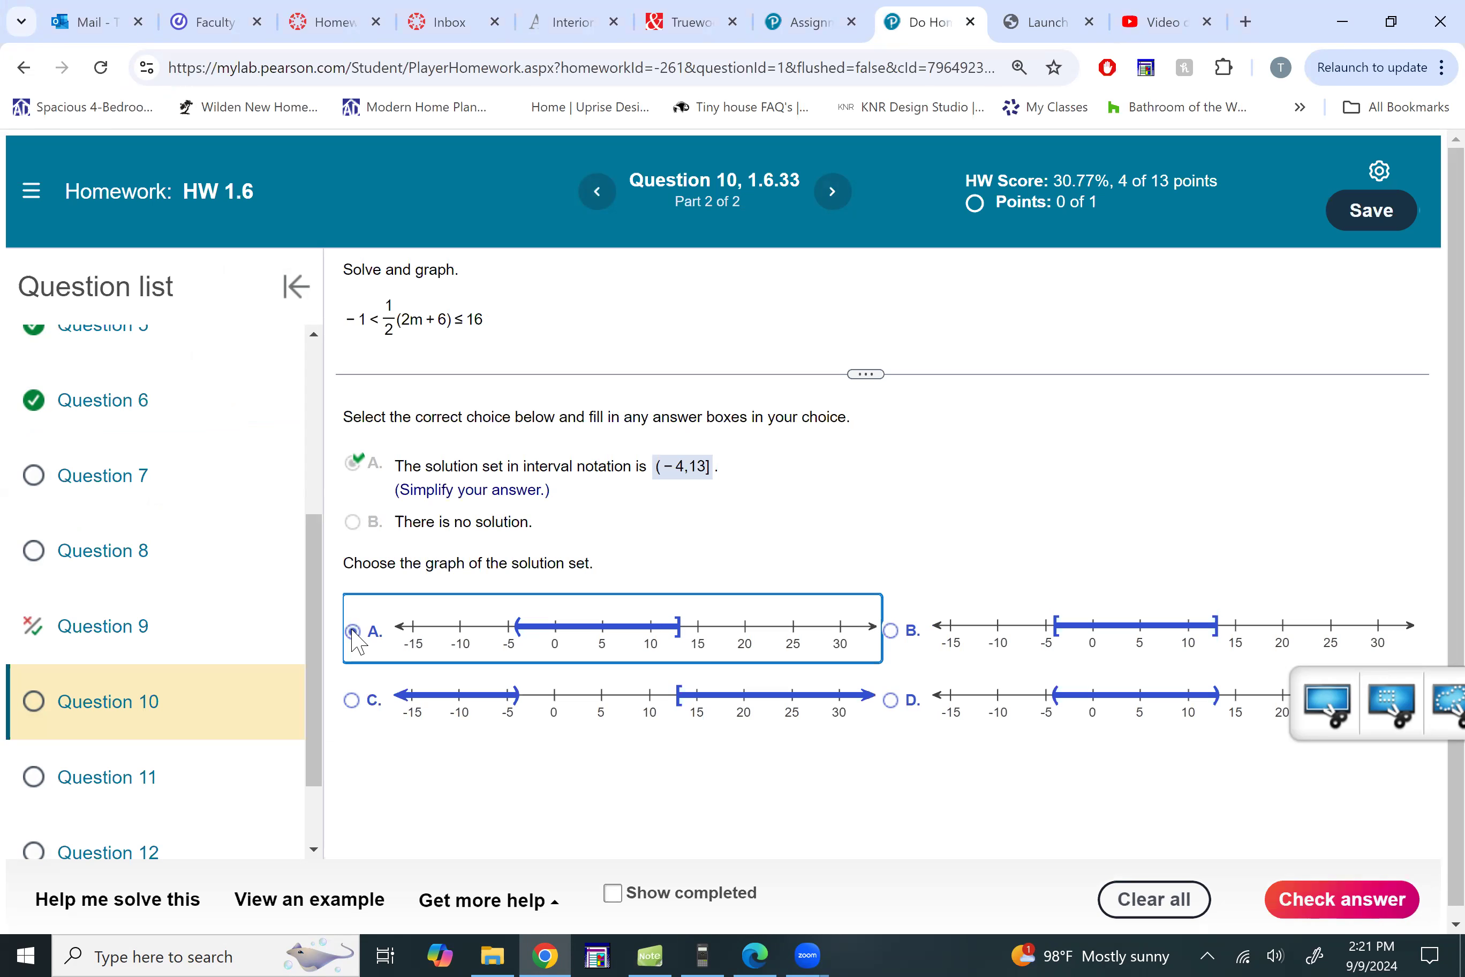
pyautogui.click(1374, 902)
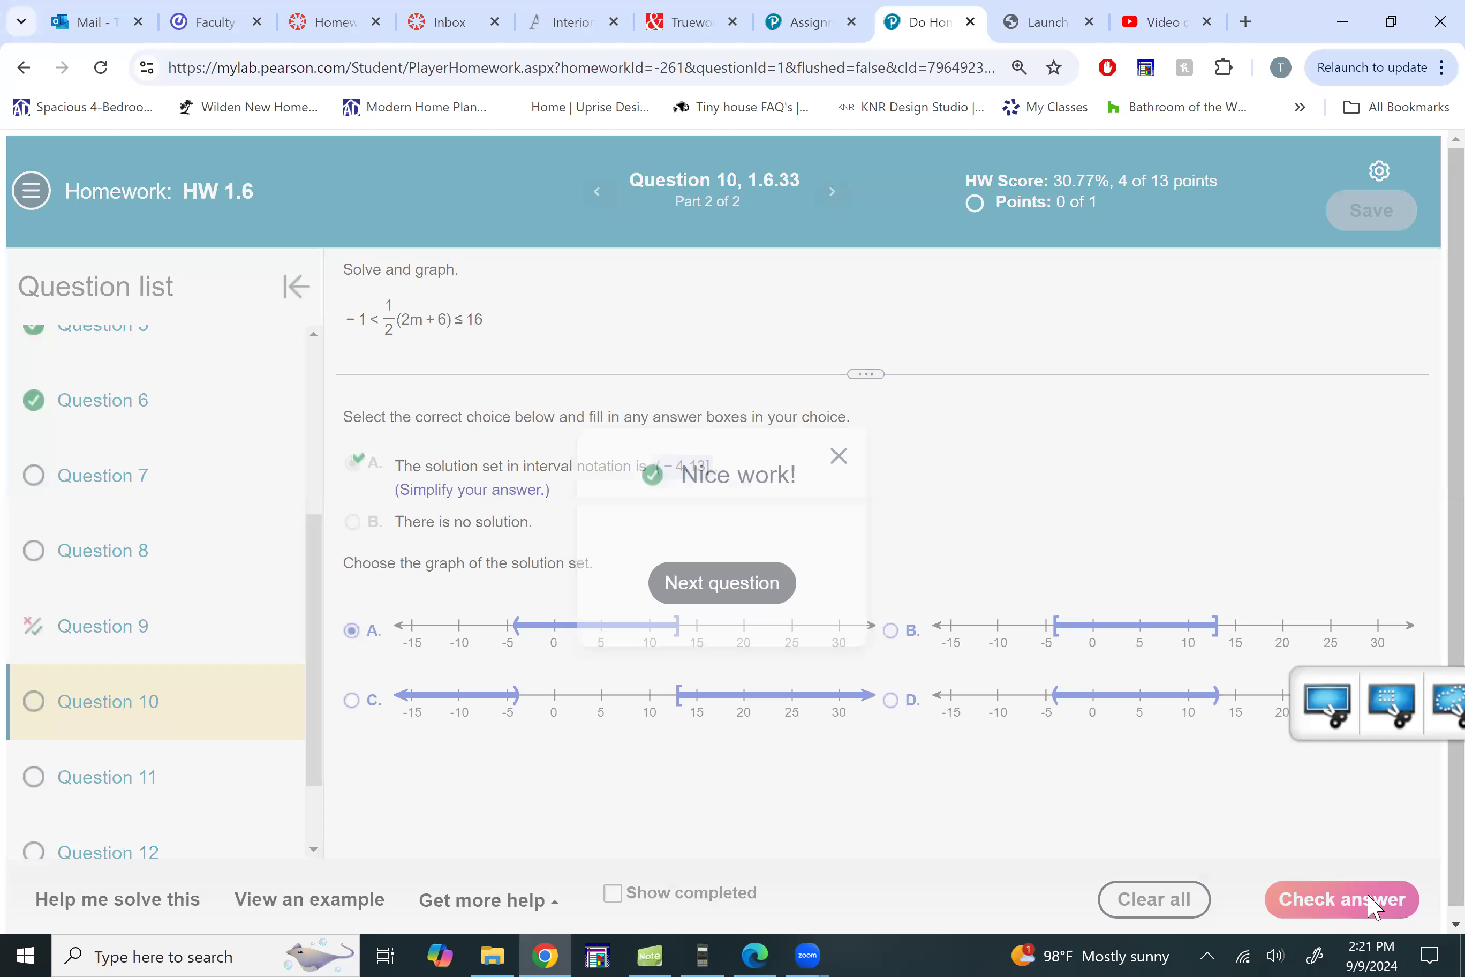
pyautogui.click(651, 955)
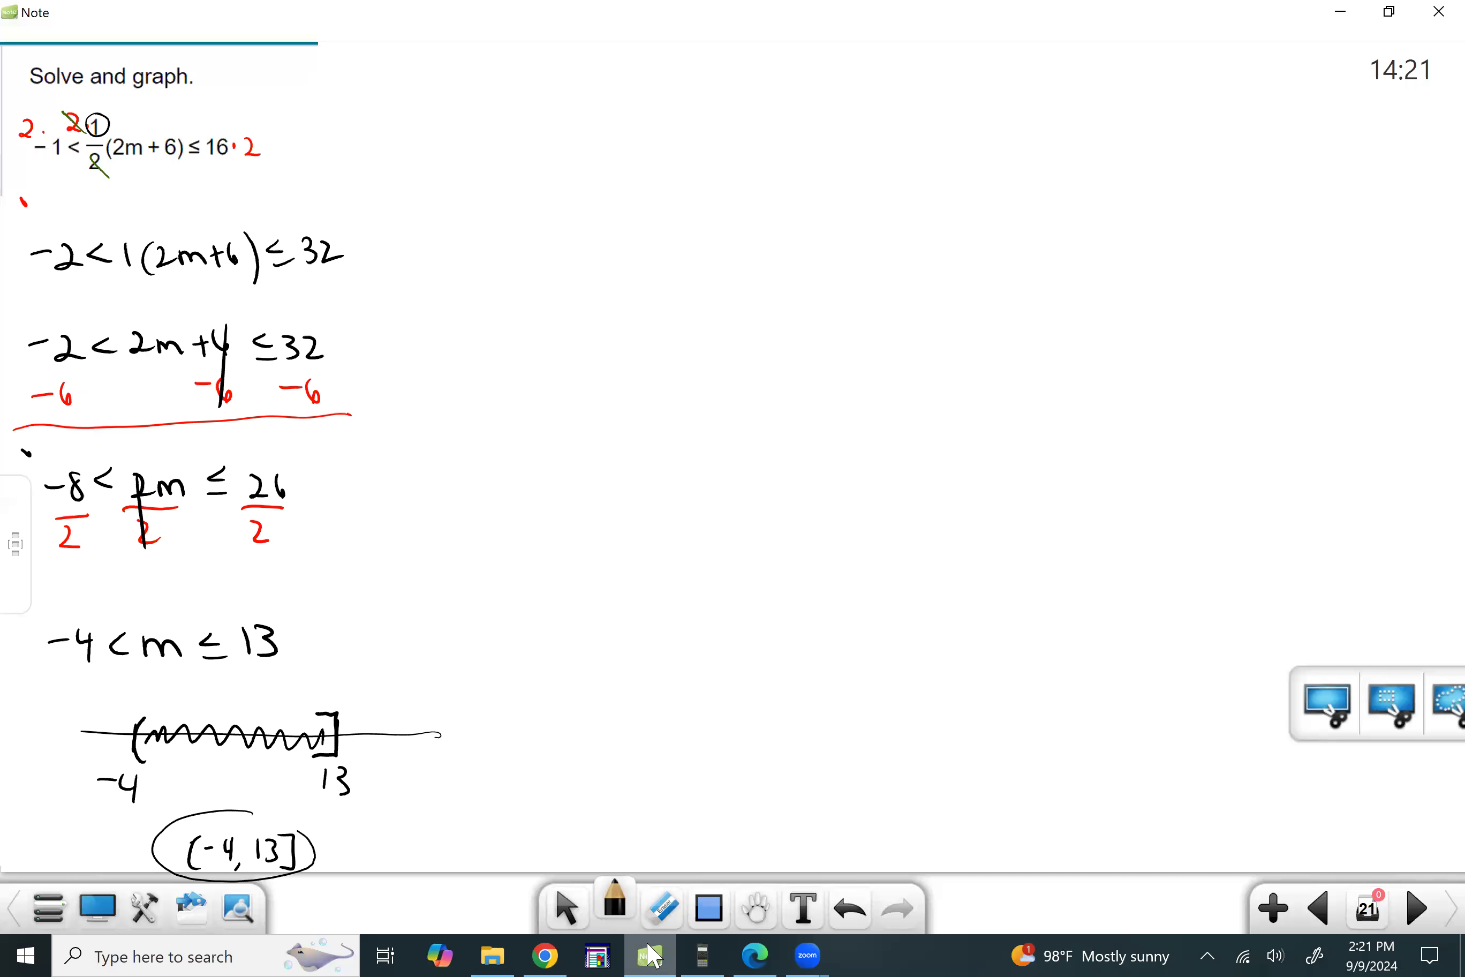
# - Draw a vertical divider and rewrite −1 < 1/2(2m+6) ≤ 16 beside it
pyautogui.moveTo(498, 252); pyautogui.dragTo(504, 859)
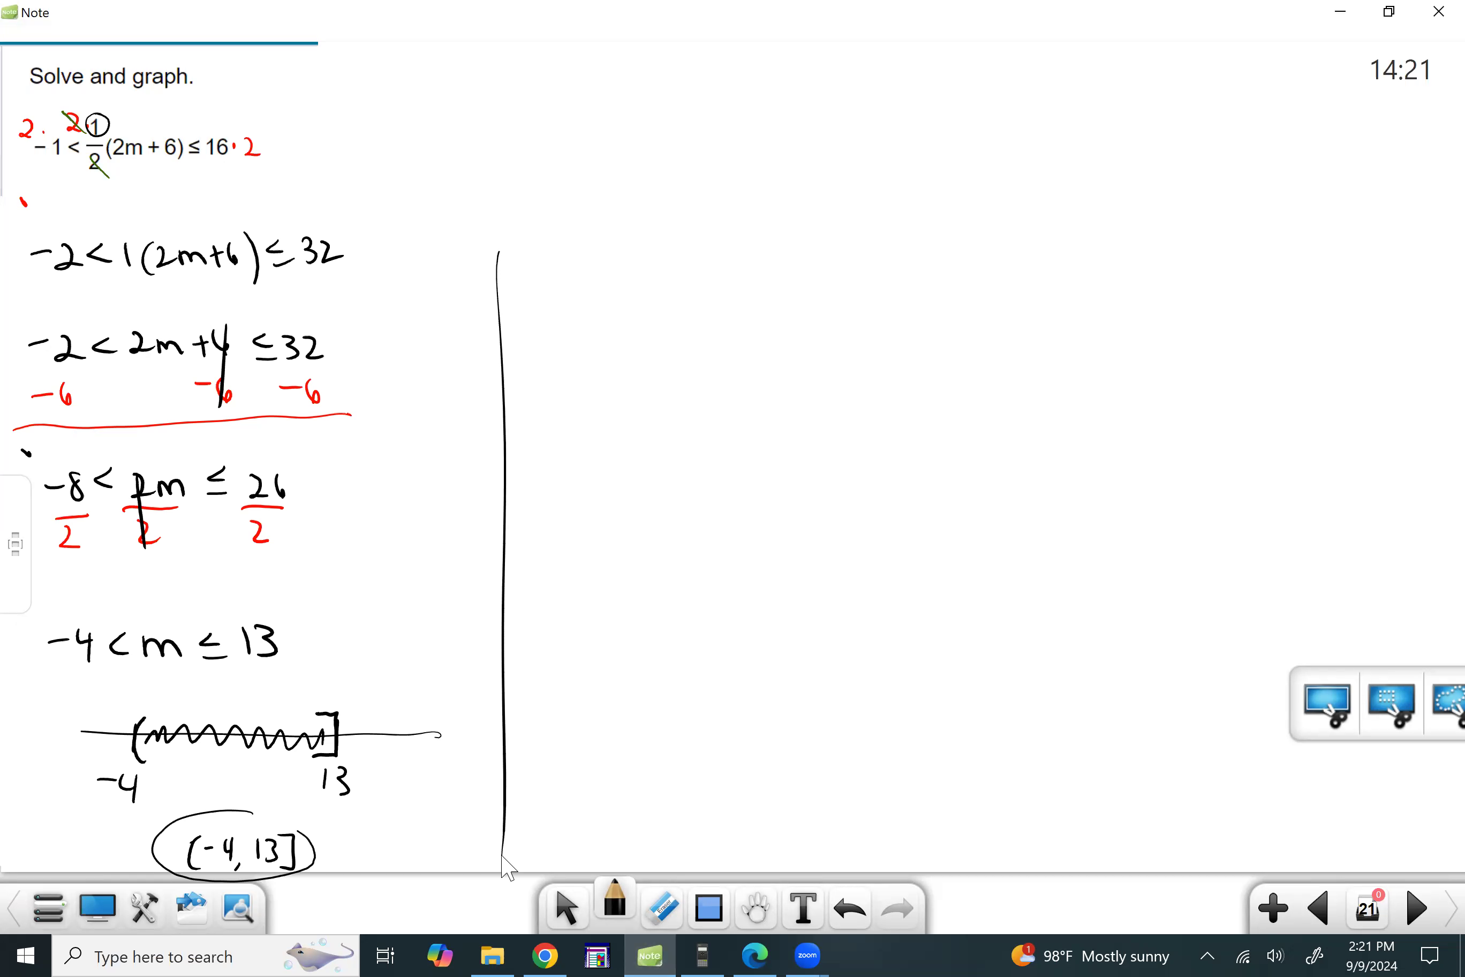
pyautogui.moveTo(568, 293); pyautogui.dragTo(585, 291)
pyautogui.moveTo(600, 279)
pyautogui.mouseDown()
pyautogui.moveTo(601, 310)
pyautogui.moveTo(672, 277)
pyautogui.moveTo(682, 307)
pyautogui.mouseUp()
pyautogui.moveTo(703, 267)
pyautogui.mouseDown()
pyautogui.moveTo(710, 319)
pyautogui.moveTo(733, 303)
pyautogui.mouseUp()
pyautogui.moveTo(737, 293)
pyautogui.mouseDown()
pyautogui.moveTo(763, 307)
pyautogui.moveTo(787, 293)
pyautogui.mouseUp()
pyautogui.moveTo(779, 284); pyautogui.dragTo(777, 309)
pyautogui.moveTo(798, 284)
pyautogui.mouseDown()
pyautogui.moveTo(789, 297)
pyautogui.moveTo(814, 329)
pyautogui.moveTo(859, 307)
pyautogui.mouseUp()
pyautogui.moveTo(878, 290); pyautogui.dragTo(880, 310)
pyautogui.moveTo(892, 289); pyautogui.dragTo(897, 306)
# - Draw arrows distributing 1/2 to 2m and 6, giving −1 < m+3 ≤ 16
pyautogui.moveTo(666, 250)
pyautogui.mouseDown()
pyautogui.moveTo(681, 235)
pyautogui.moveTo(717, 267)
pyautogui.mouseUp()
pyautogui.moveTo(556, 392)
pyautogui.mouseDown()
pyautogui.moveTo(579, 390)
pyautogui.moveTo(595, 413)
pyautogui.mouseUp()
pyautogui.moveTo(625, 382); pyautogui.dragTo(627, 400)
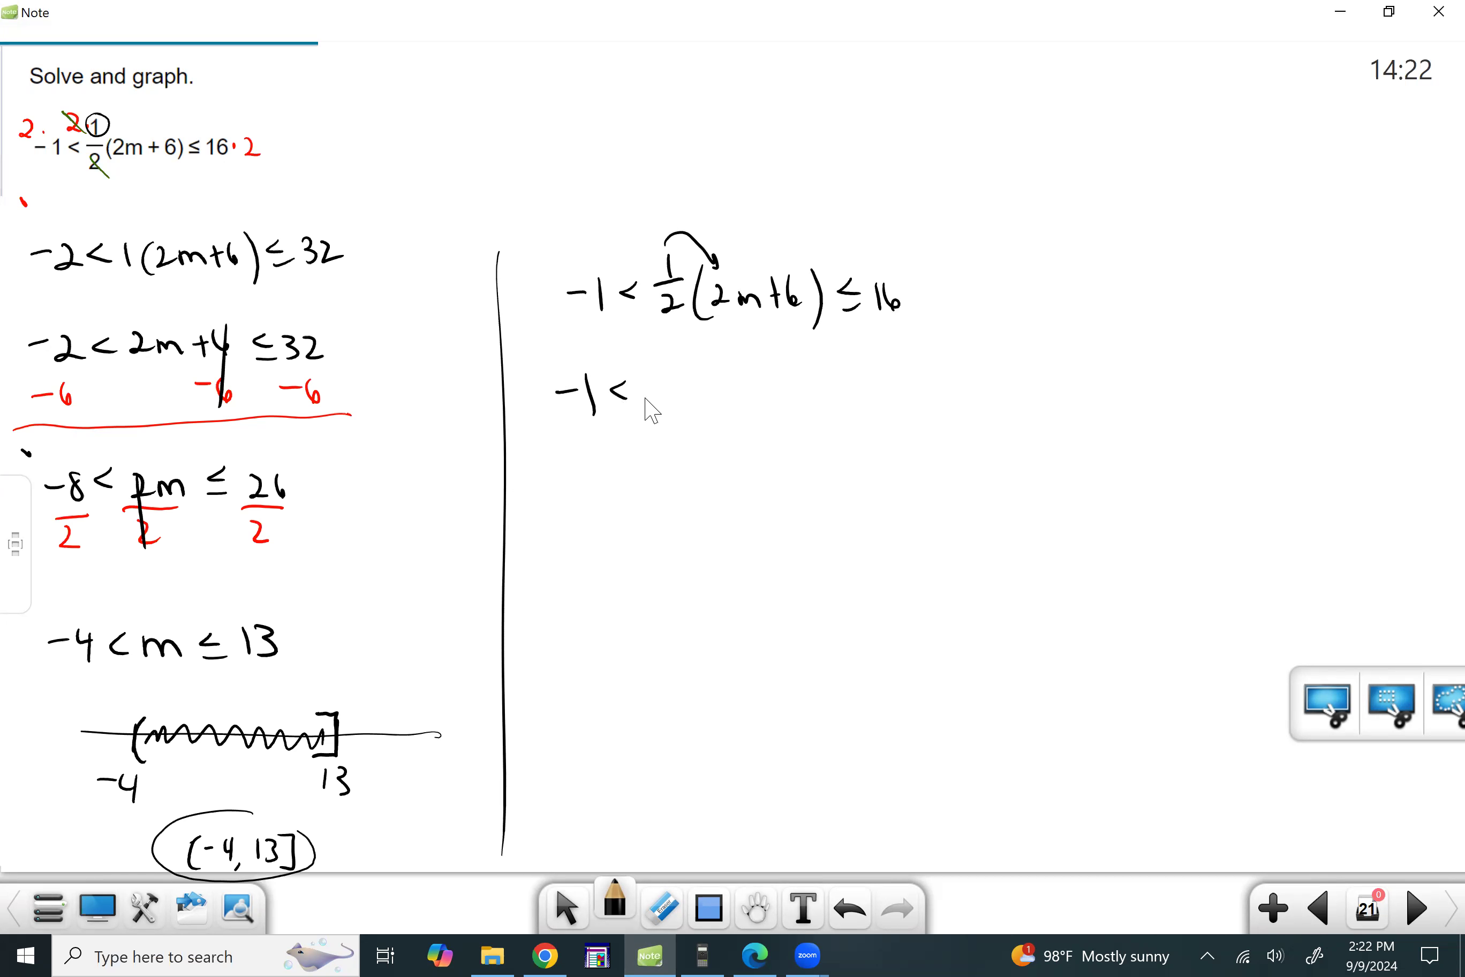
pyautogui.moveTo(650, 410); pyautogui.dragTo(682, 409)
pyautogui.moveTo(682, 230); pyautogui.dragTo(776, 263)
pyautogui.moveTo(696, 396); pyautogui.dragTo(711, 395)
pyautogui.moveTo(704, 382)
pyautogui.mouseDown()
pyautogui.moveTo(703, 406)
pyautogui.moveTo(723, 406)
pyautogui.mouseUp()
pyautogui.moveTo(778, 388); pyautogui.dragTo(780, 403)
pyautogui.moveTo(757, 414); pyautogui.dragTo(797, 410)
pyautogui.moveTo(817, 387); pyautogui.dragTo(810, 401)
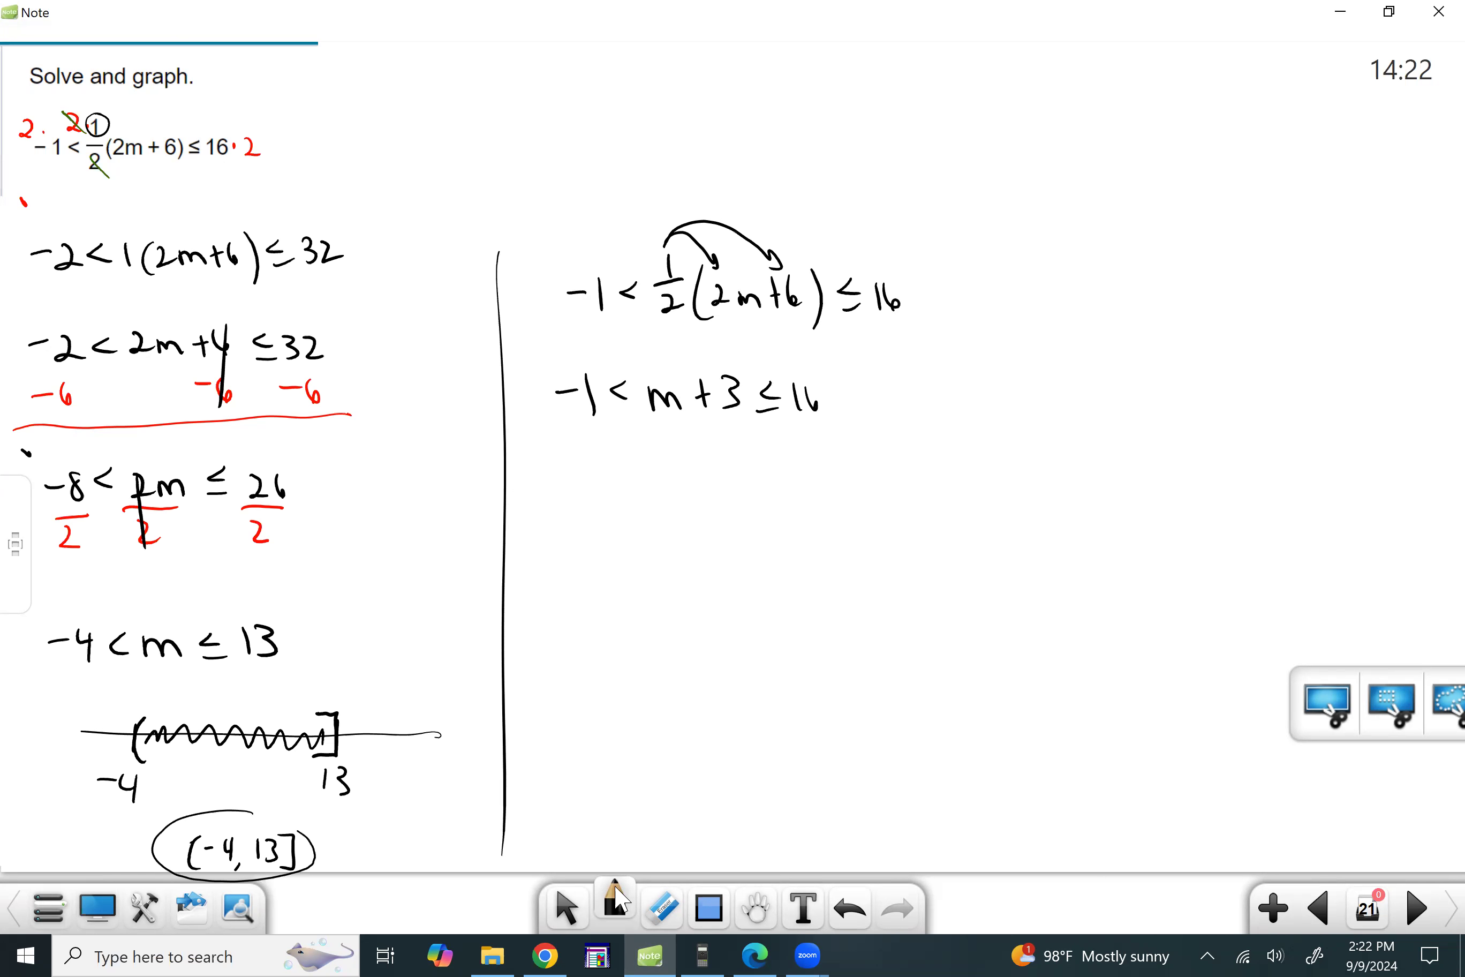
# - Switch to red ink and begin writing −3 under the m+3 line
pyautogui.click(614, 898)
pyautogui.click(910, 636)
pyautogui.moveTo(700, 444); pyautogui.dragTo(717, 440)
pyautogui.moveTo(720, 430)
pyautogui.mouseDown()
pyautogui.moveTo(729, 457)
pyautogui.moveTo(791, 440)
pyautogui.moveTo(810, 453)
pyautogui.mouseUp()
# - Finish the red −3 under all three parts and underline, then return to black ink
pyautogui.moveTo(554, 449); pyautogui.dragTo(570, 441)
pyautogui.moveTo(577, 432)
pyautogui.mouseDown()
pyautogui.moveTo(580, 457)
pyautogui.moveTo(873, 463)
pyautogui.mouseUp()
pyautogui.click(637, 891)
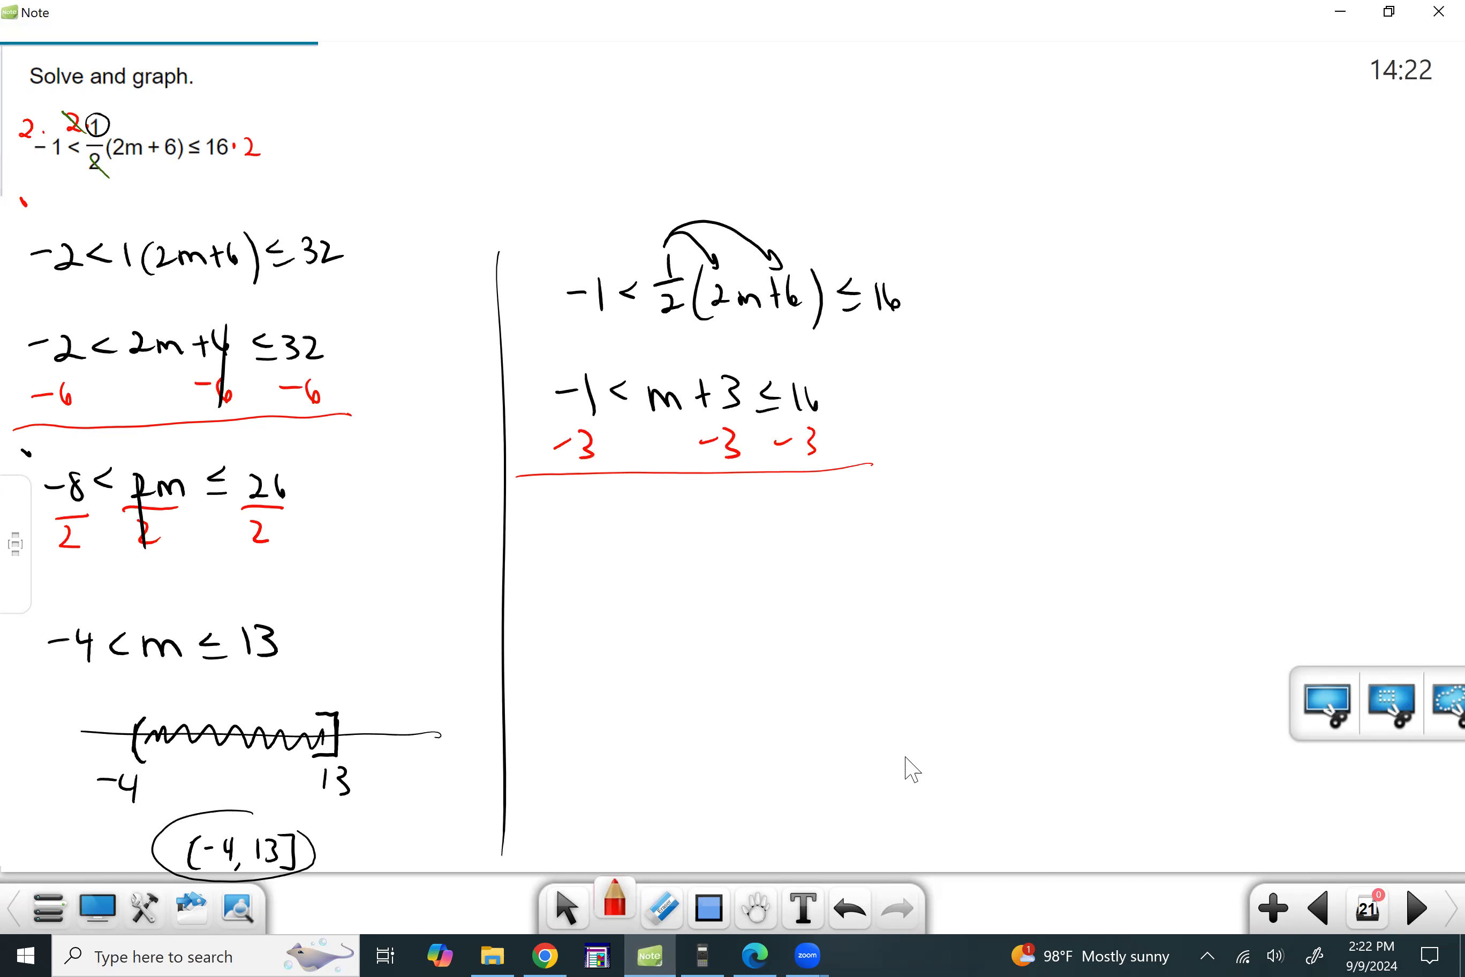
pyautogui.click(910, 765)
# - Cancel the 3s and write −4 < m ≤ 13 below the underline
pyautogui.moveTo(542, 518); pyautogui.dragTo(594, 517)
pyautogui.moveTo(588, 498); pyautogui.dragTo(590, 539)
pyautogui.moveTo(629, 504)
pyautogui.mouseDown()
pyautogui.moveTo(628, 524)
pyautogui.moveTo(675, 538)
pyautogui.mouseUp()
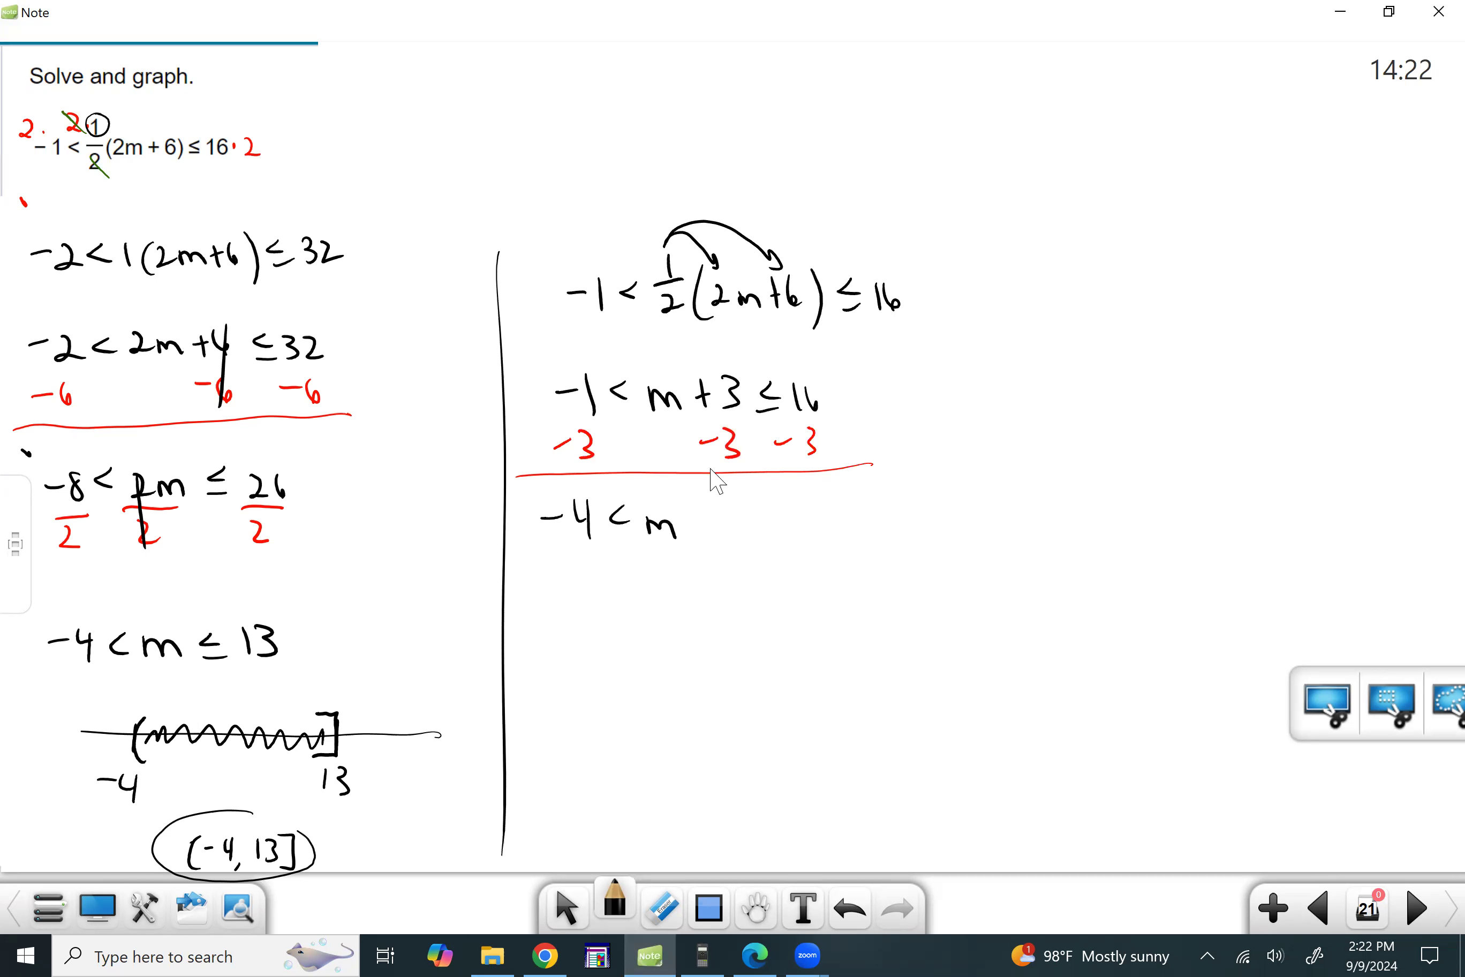
pyautogui.moveTo(731, 368)
pyautogui.mouseDown()
pyautogui.moveTo(710, 469)
pyautogui.moveTo(717, 528)
pyautogui.mouseUp()
pyautogui.moveTo(699, 539); pyautogui.dragTo(737, 537)
pyautogui.moveTo(749, 506); pyautogui.dragTo(750, 540)
# - Circle both methods' −4 < m ≤ 13 answers and cross out the original denominator 2
pyautogui.moveTo(18, 667)
pyautogui.mouseDown()
pyautogui.moveTo(279, 610)
pyautogui.moveTo(22, 658)
pyautogui.mouseUp()
pyautogui.moveTo(577, 487)
pyautogui.mouseDown()
pyautogui.moveTo(770, 491)
pyautogui.moveTo(555, 484)
pyautogui.mouseUp()
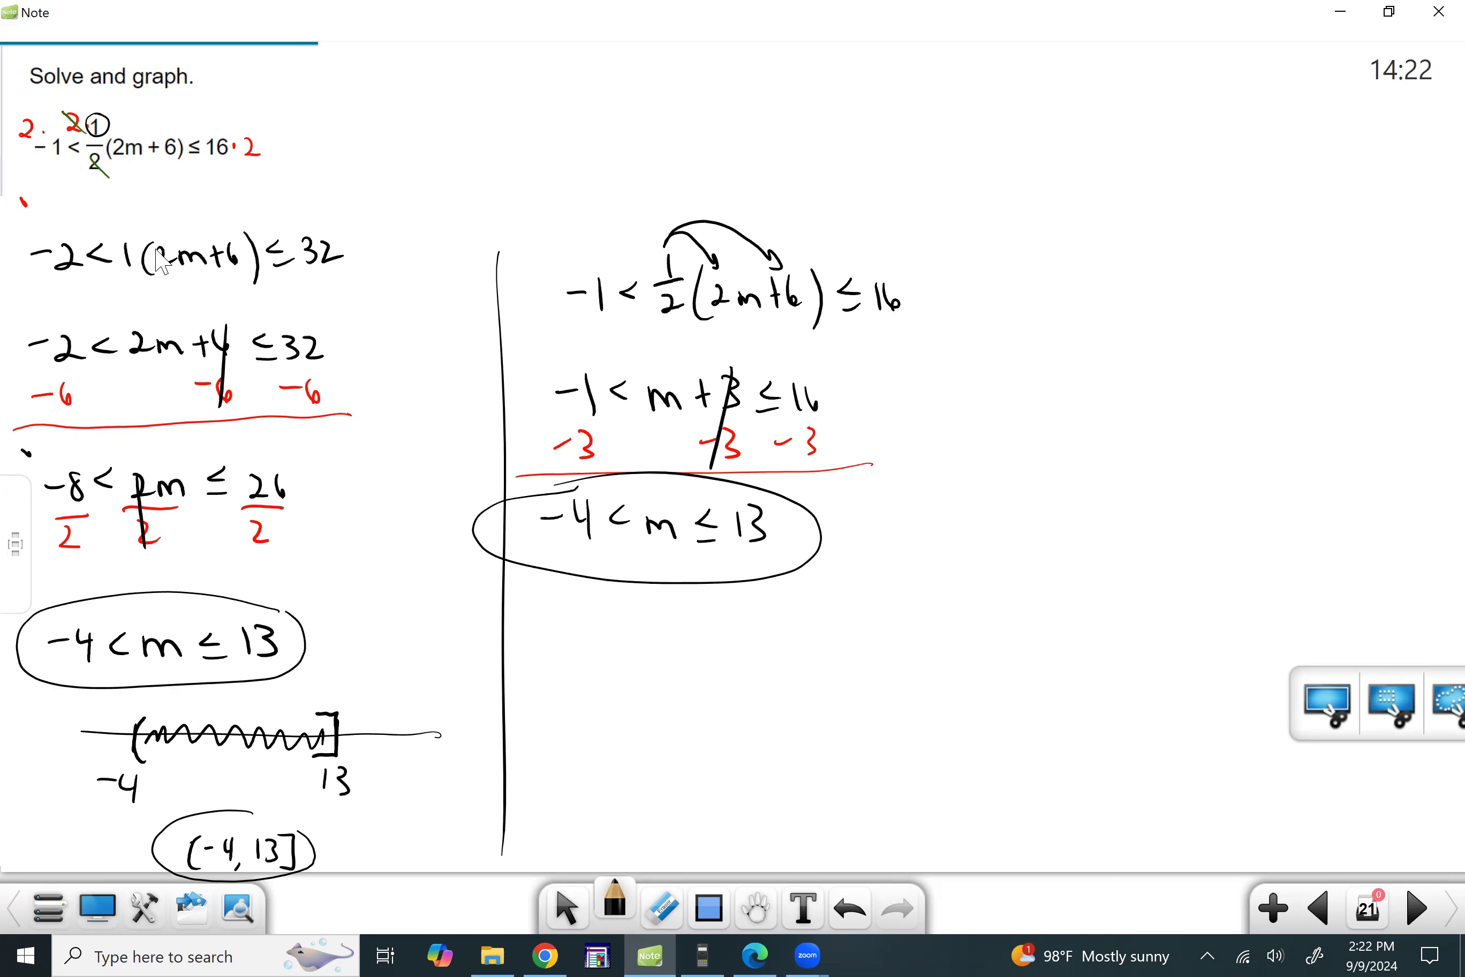
pyautogui.moveTo(92, 155); pyautogui.dragTo(109, 178)
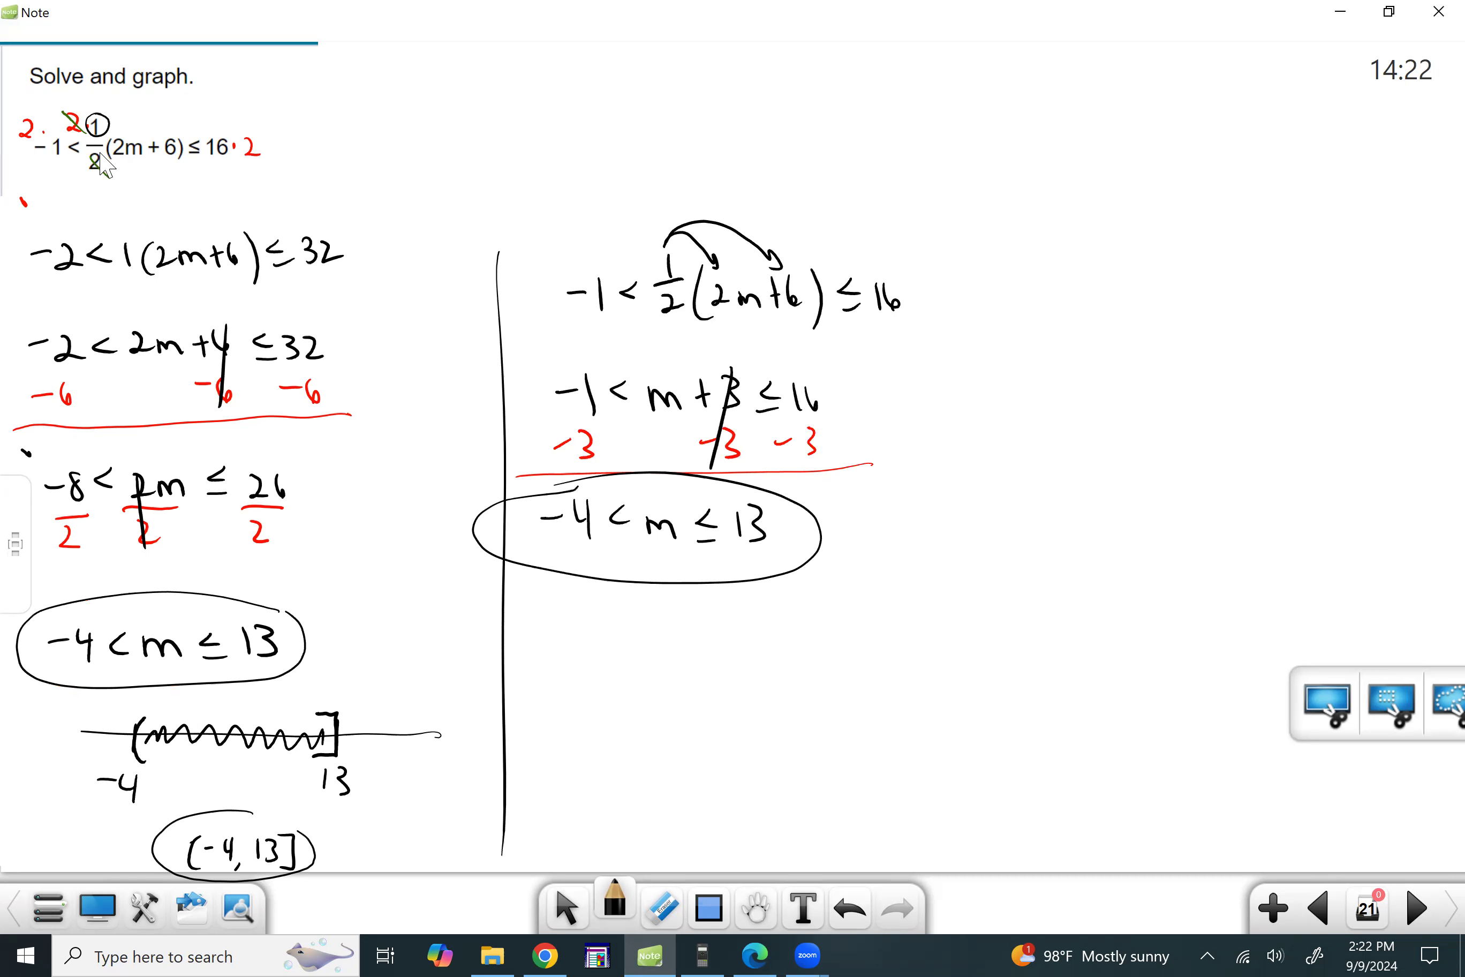